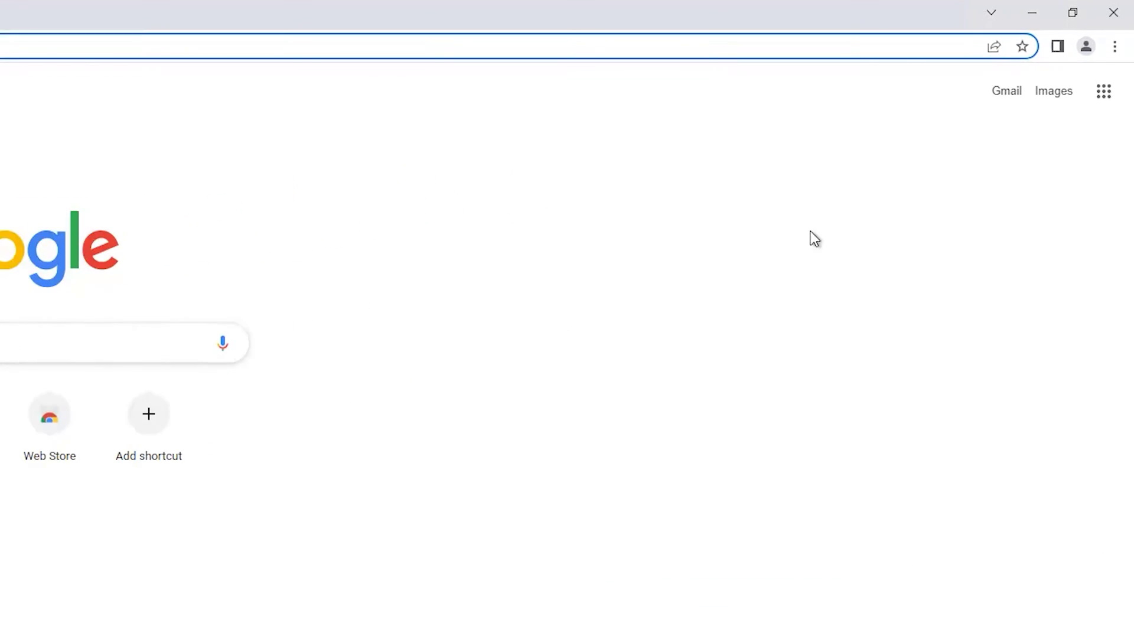
Step: Go through Chrome Settings, Privacy and security, then Site settings to Cookies and site data
{"action": "left_click", "coordinate": [1113, 49]}
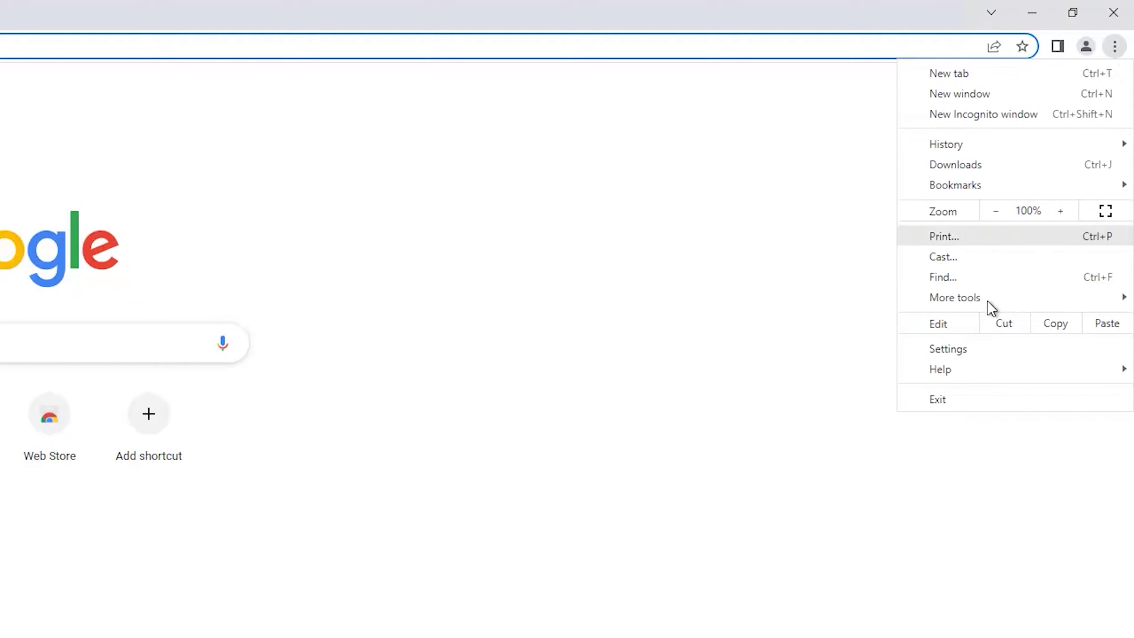
{"action": "left_click", "coordinate": [965, 350]}
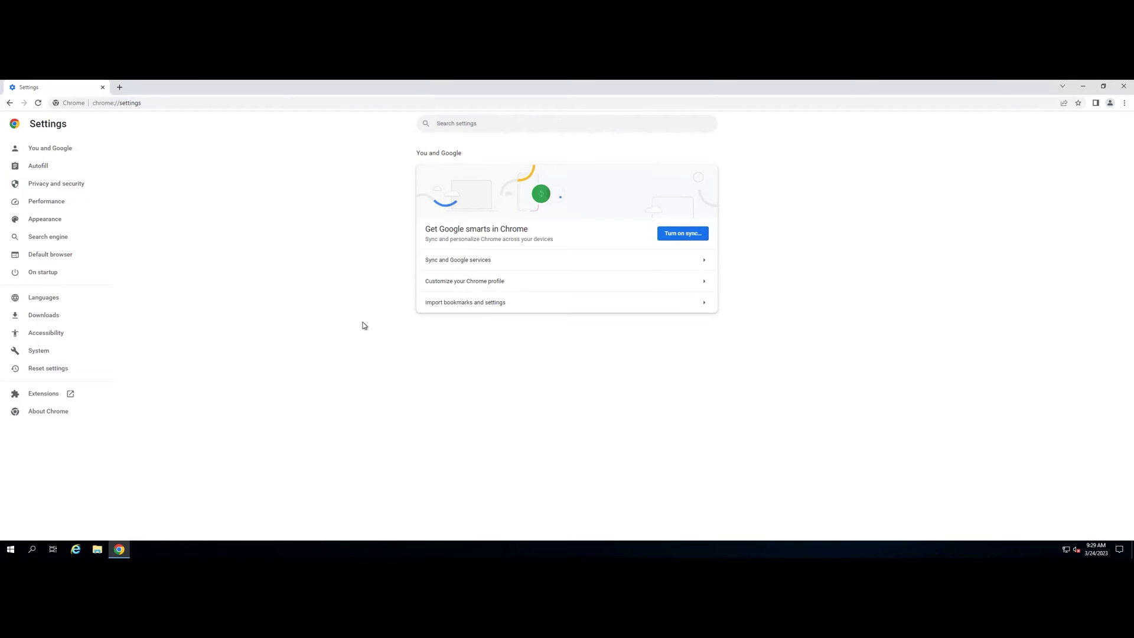
{"action": "left_click", "coordinate": [52, 186]}
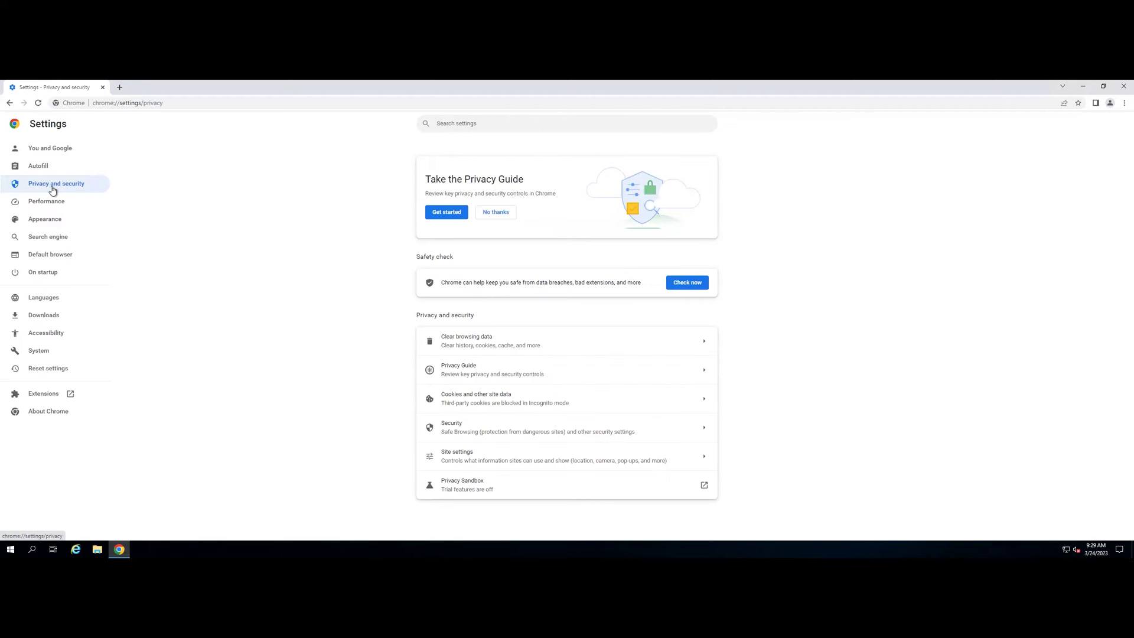
{"action": "left_click", "coordinate": [503, 461]}
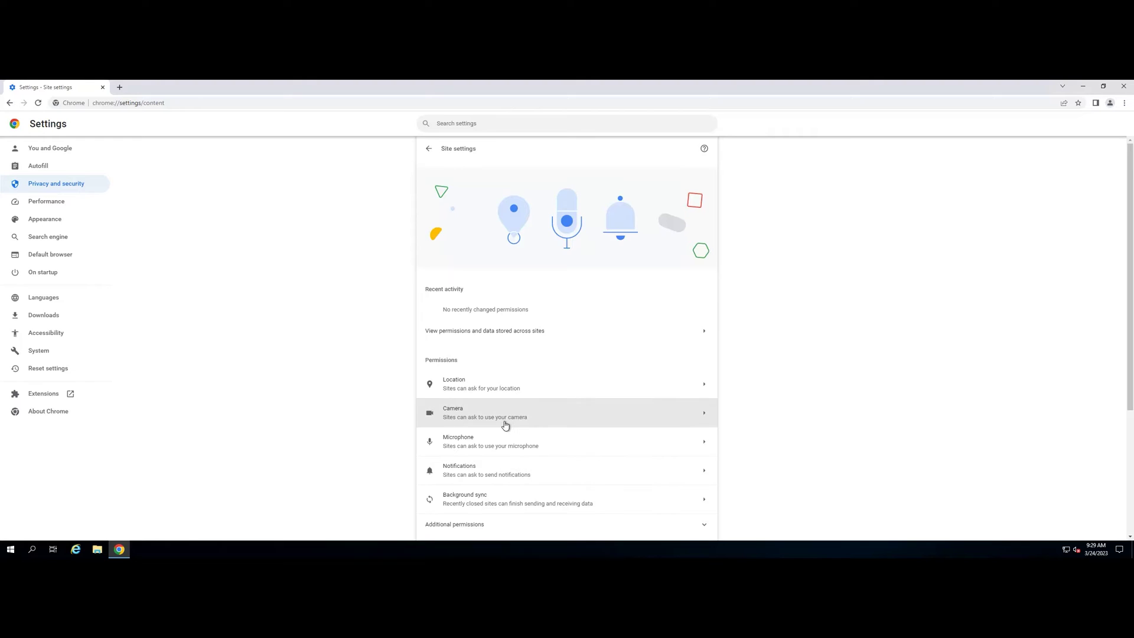
{"action": "scroll", "coordinate": [511, 397], "scroll_direction": "down", "scroll_amount": 1}
{"action": "scroll", "coordinate": [511, 397], "scroll_direction": "down", "scroll_amount": 1}
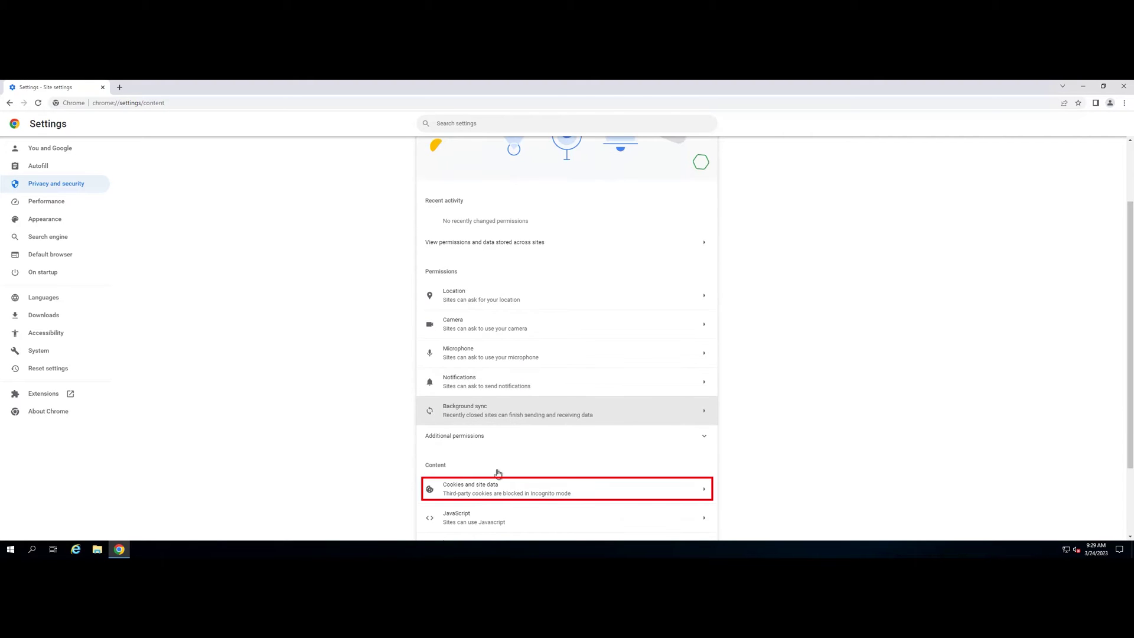
{"action": "left_click", "coordinate": [498, 488]}
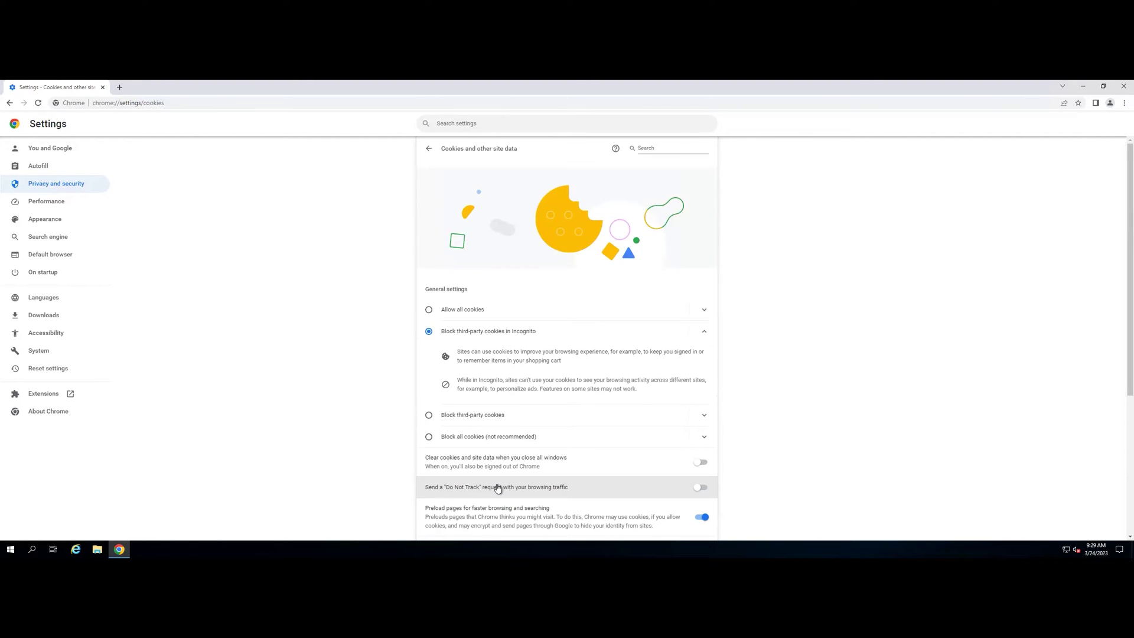
{"action": "scroll", "coordinate": [526, 331], "scroll_direction": "down", "scroll_amount": 3}
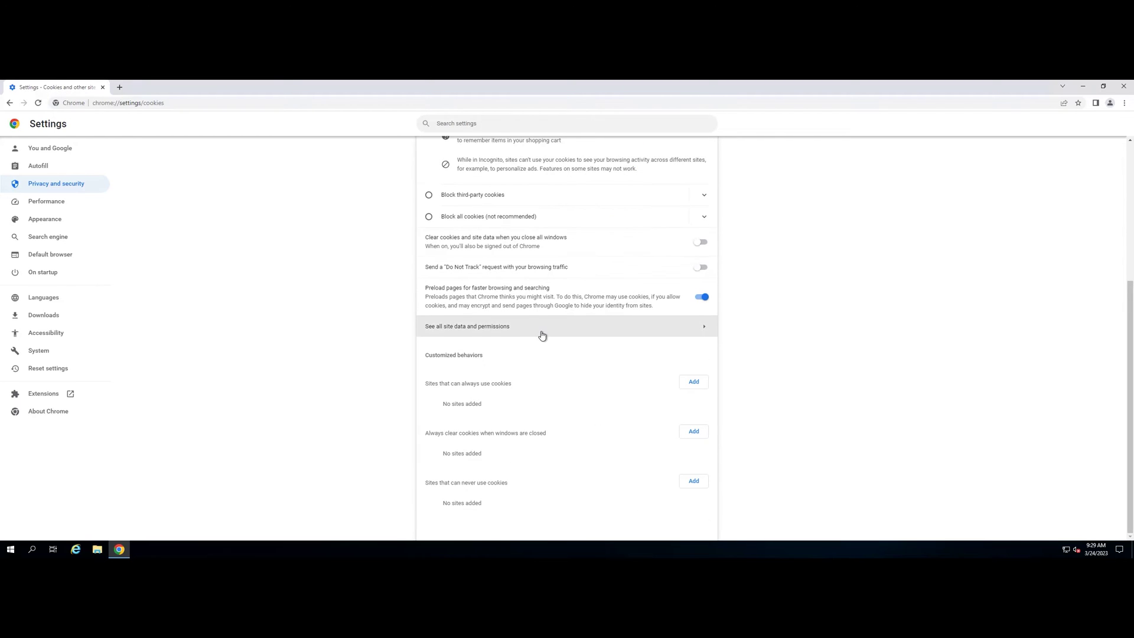
{"action": "scroll", "coordinate": [541, 334], "scroll_direction": "up", "scroll_amount": 1}
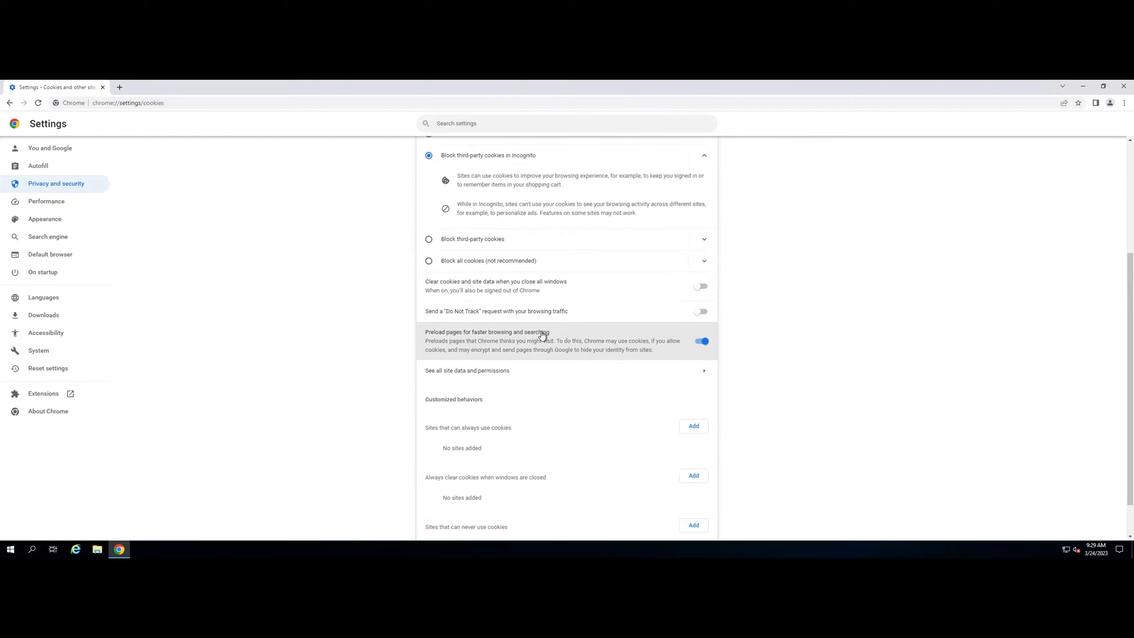
Step: Search the stored site data for youtube.com and clear its cookies and data
{"action": "left_click", "coordinate": [527, 372]}
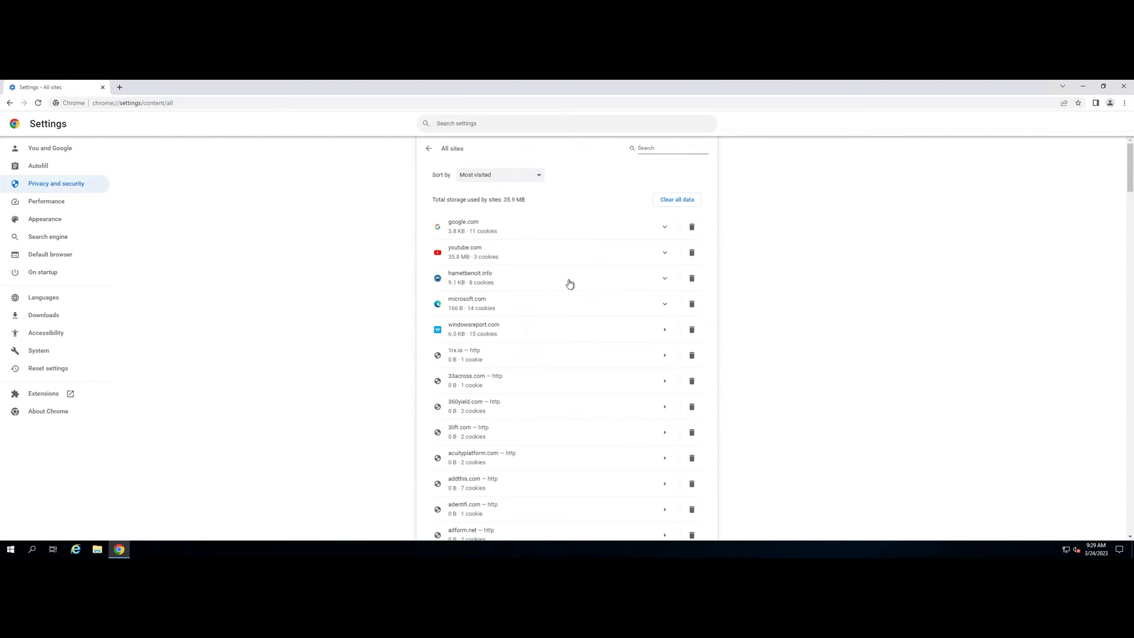
{"action": "left_click", "coordinate": [647, 149]}
{"action": "type", "text": "youtube"}
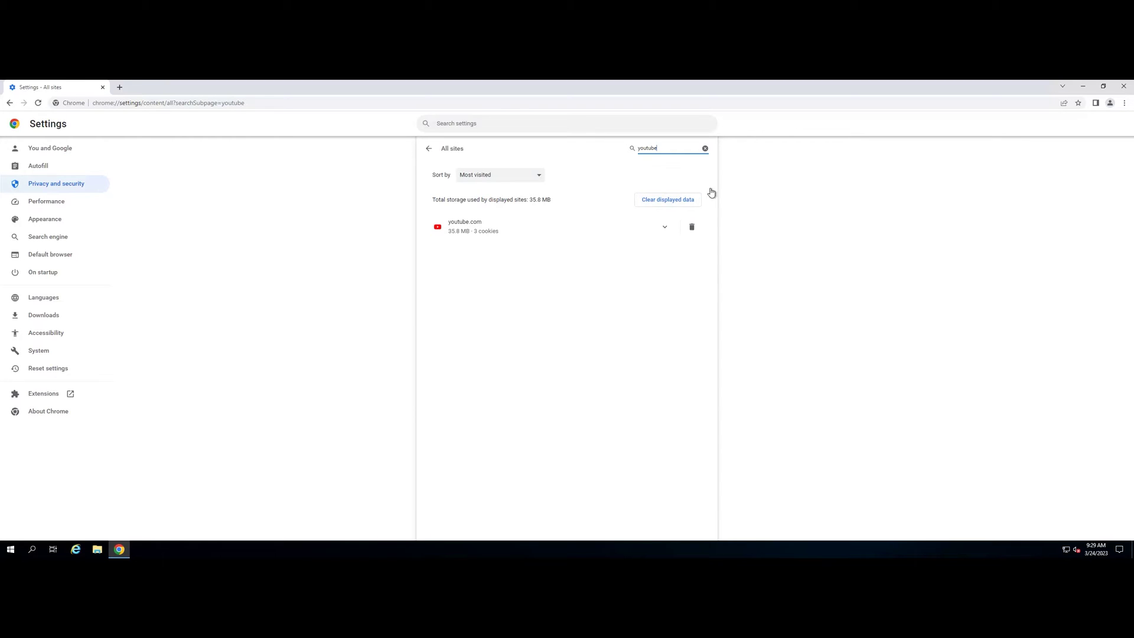
{"action": "left_click", "coordinate": [692, 228]}
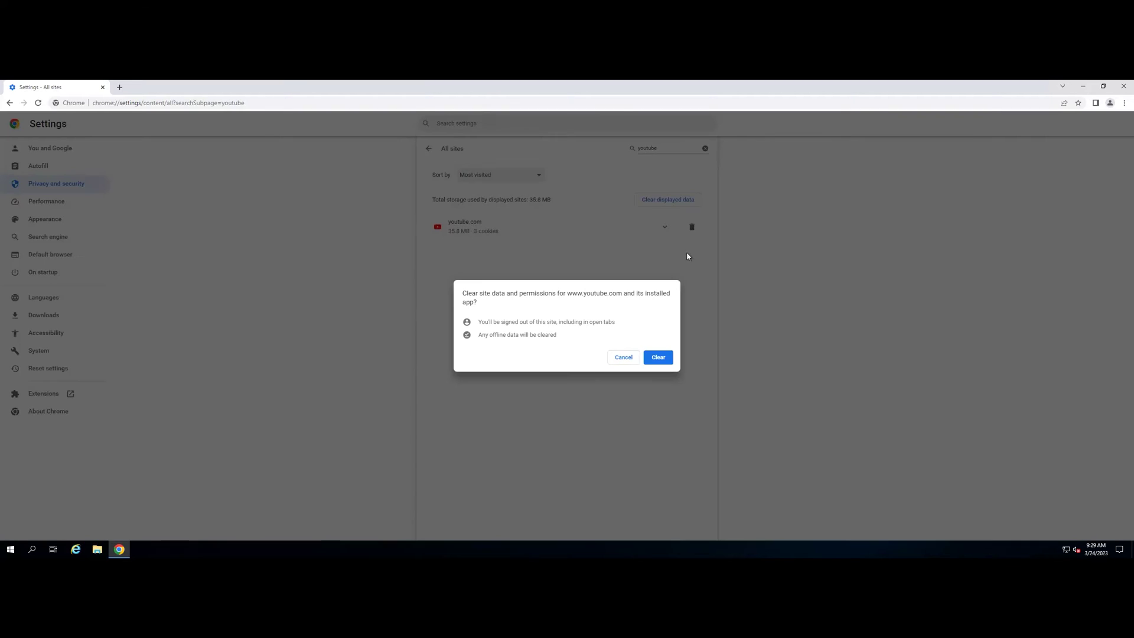
{"action": "left_click", "coordinate": [650, 361]}
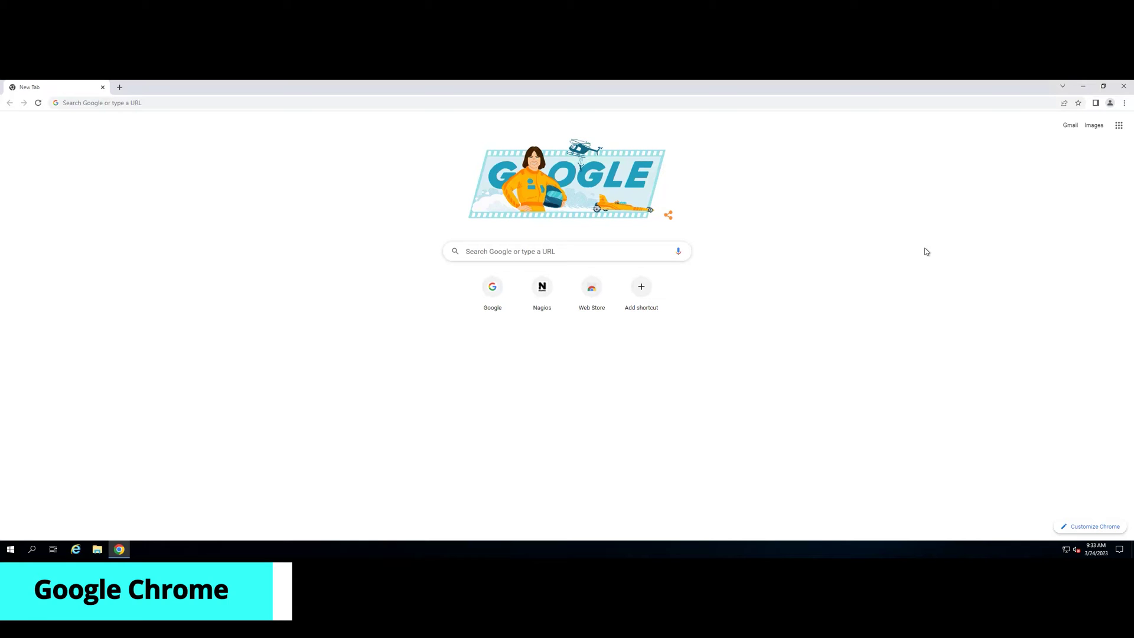
Step: Clear Chrome's browsing history and cache for All time, with cookies unchecked
{"action": "left_click", "coordinate": [1123, 103]}
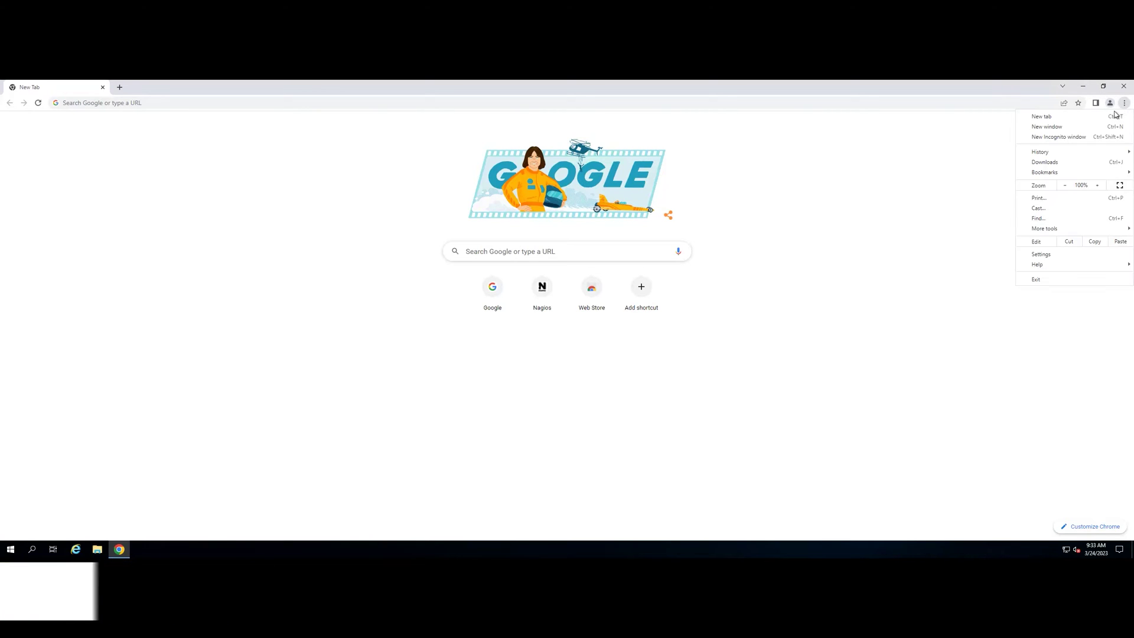
{"action": "mouse_move", "coordinate": [1045, 228]}
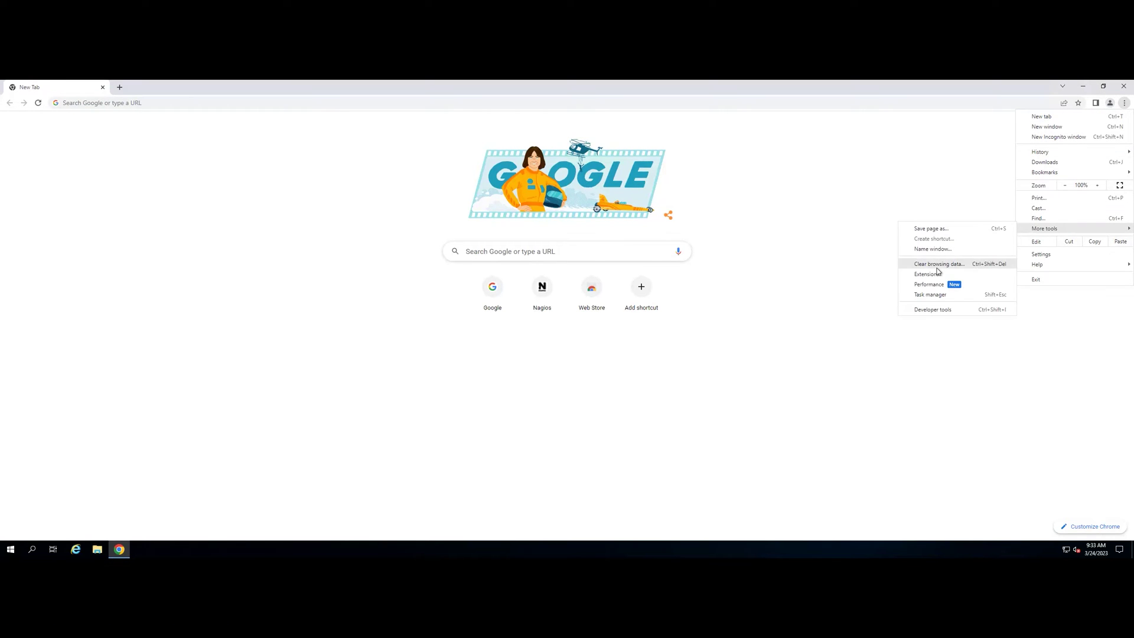
{"action": "left_click", "coordinate": [932, 265]}
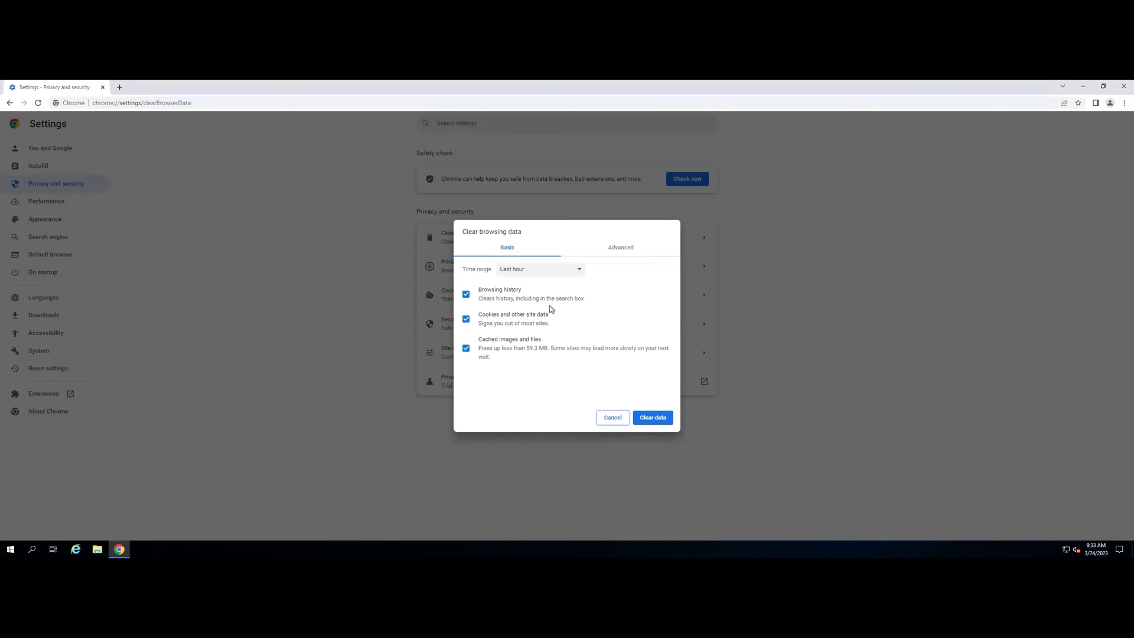
{"action": "left_click", "coordinate": [525, 270]}
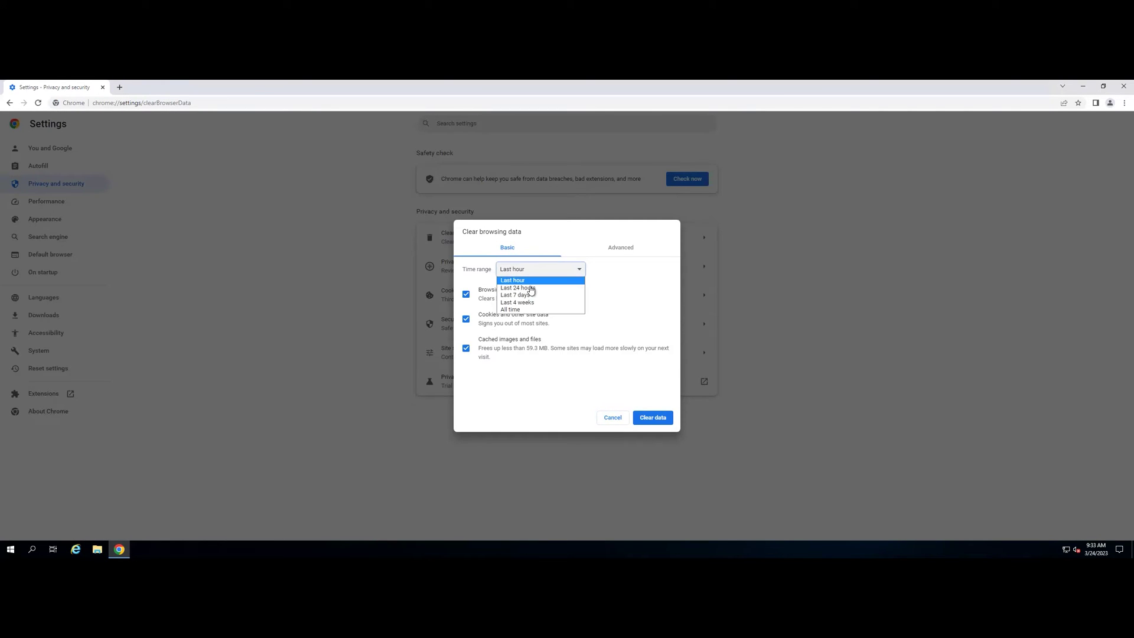
{"action": "left_click", "coordinate": [524, 311]}
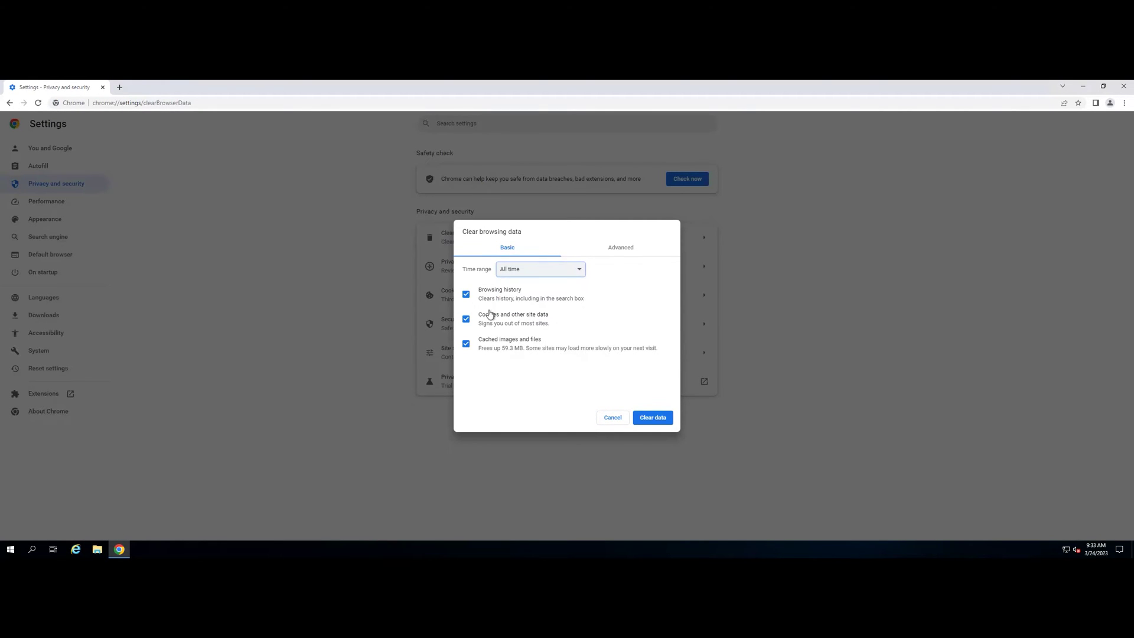
{"action": "left_click", "coordinate": [466, 319]}
{"action": "left_click", "coordinate": [654, 418]}
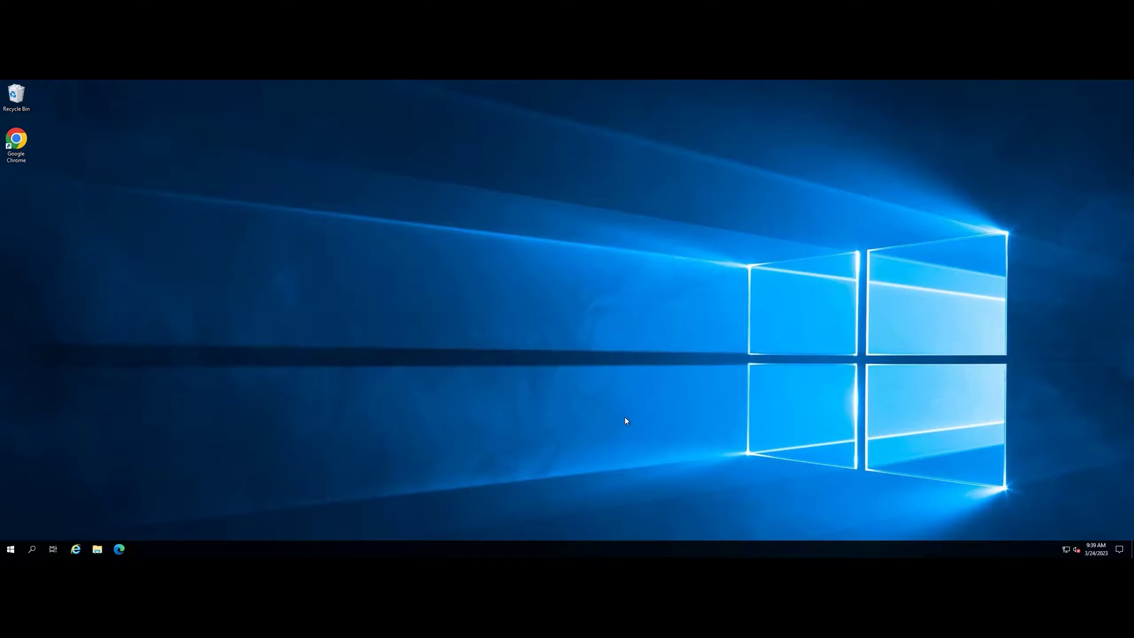
Step: Launch Edge and bring up Clear browsing data from the History panel's extra options
{"action": "left_click", "coordinate": [121, 550]}
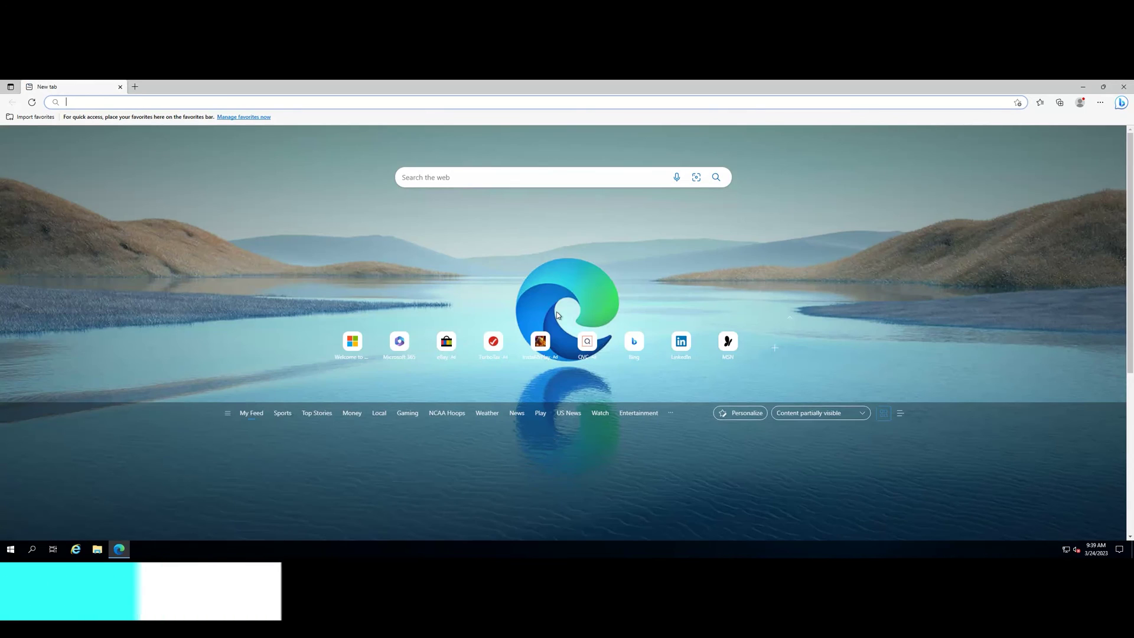
{"action": "left_click", "coordinate": [1099, 103]}
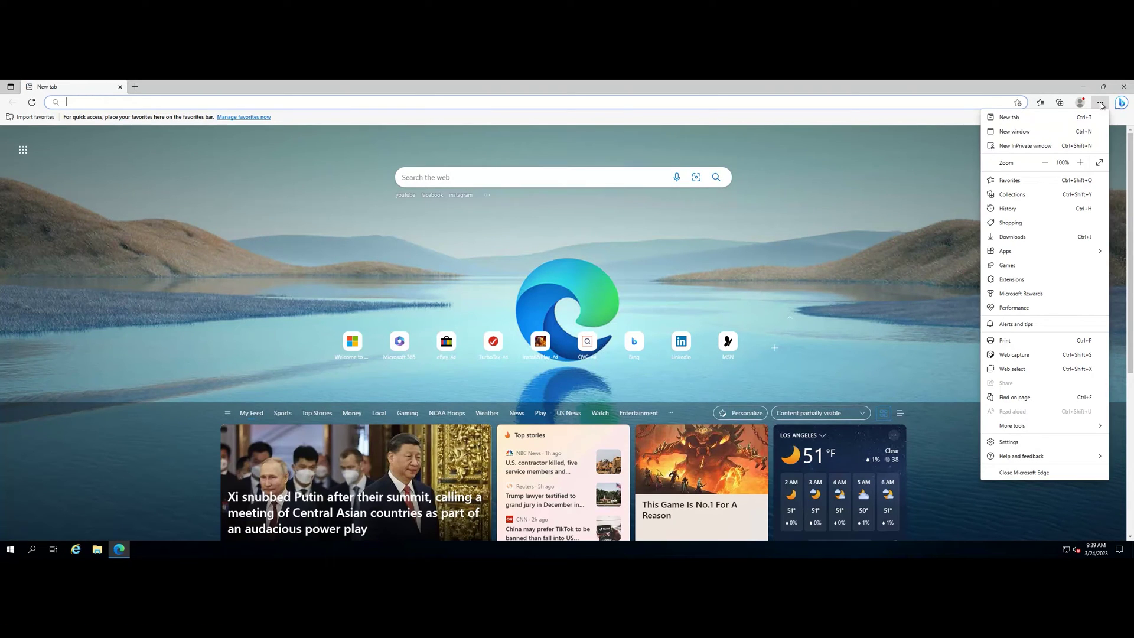
{"action": "left_click", "coordinate": [1016, 209]}
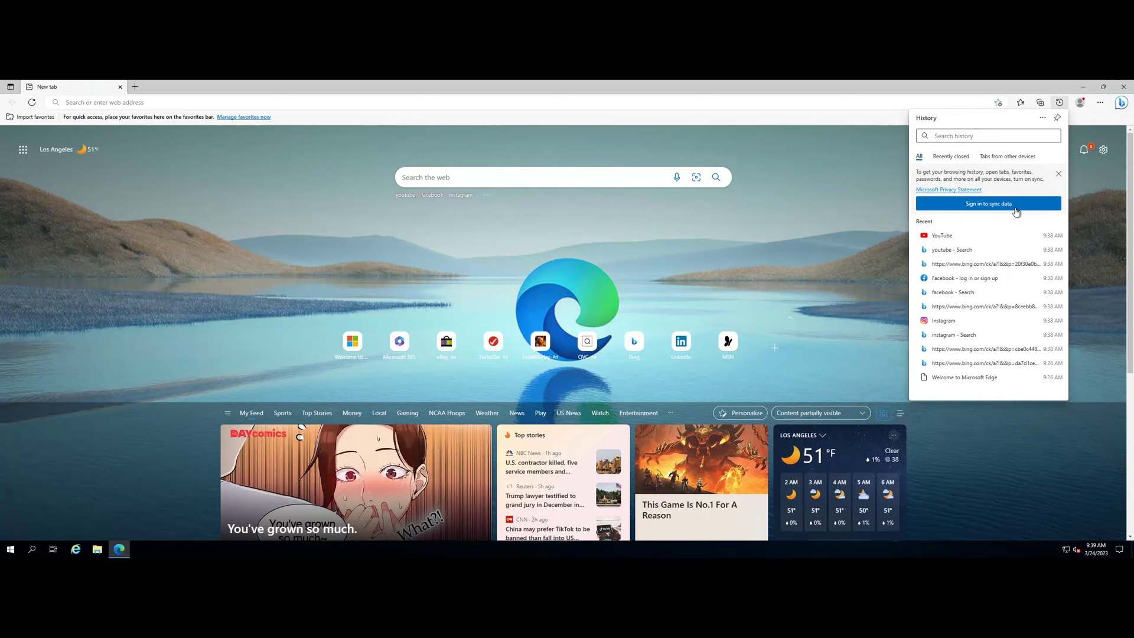
{"action": "left_click", "coordinate": [1042, 118]}
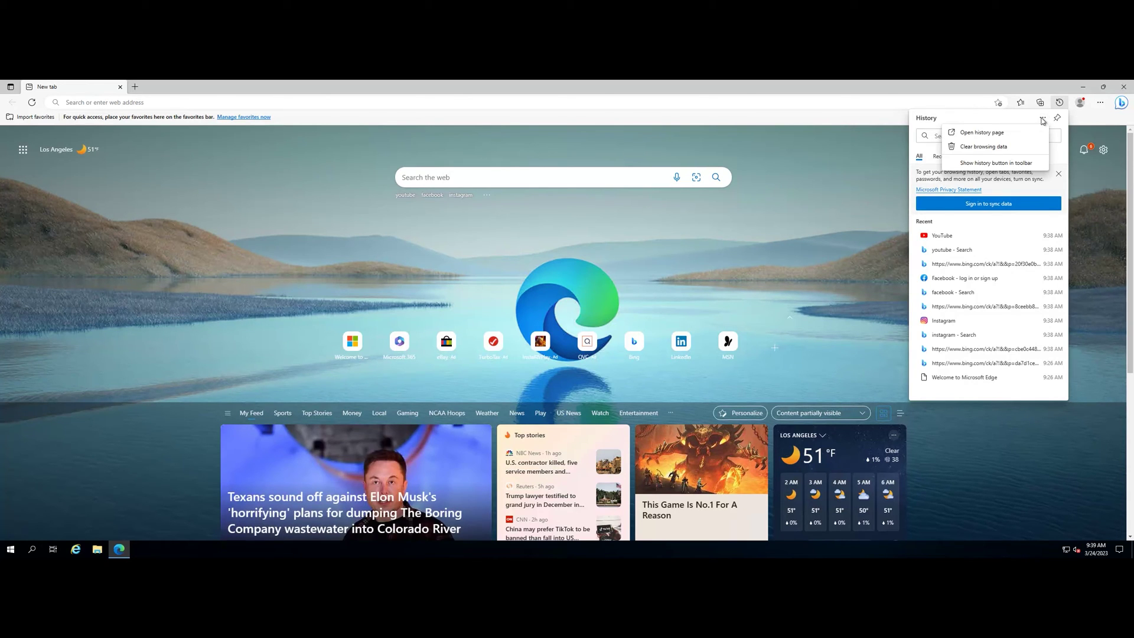
{"action": "left_click", "coordinate": [1011, 149]}
Step: Clear all checked Edge browsing data with the time range set to All time
{"action": "left_click", "coordinate": [567, 284]}
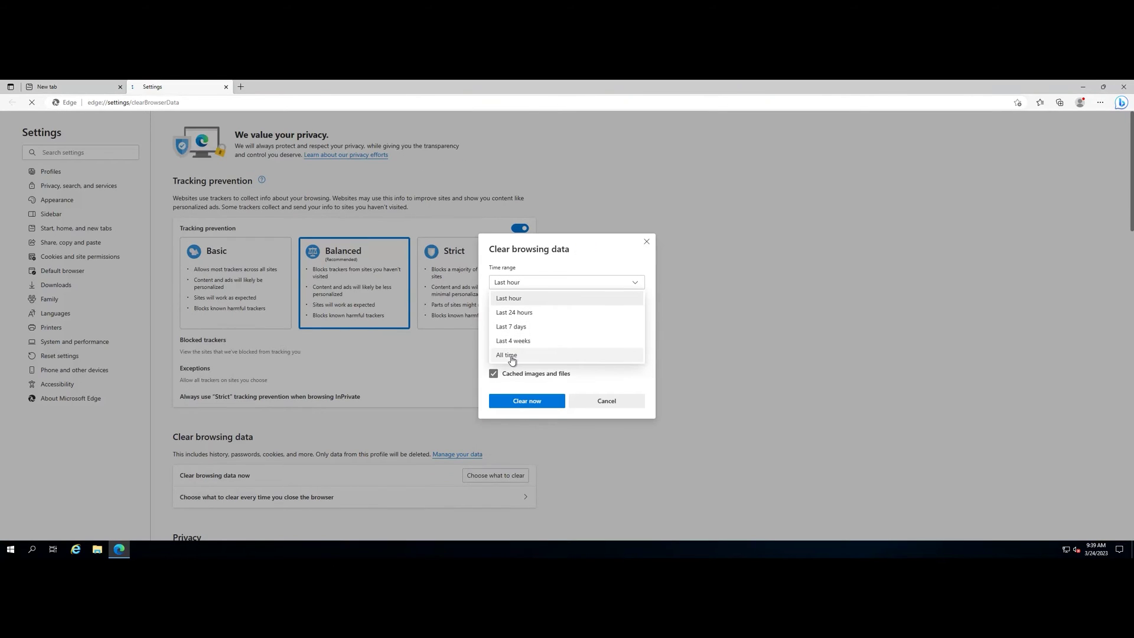
{"action": "left_click", "coordinate": [511, 358]}
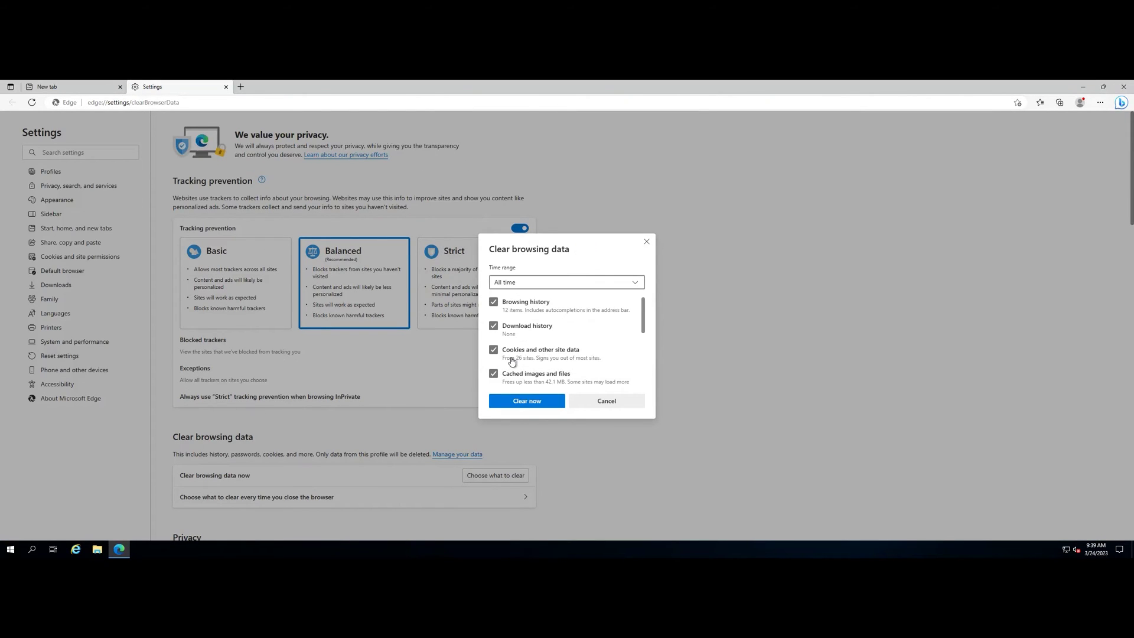
{"action": "triple_click", "coordinate": [511, 360]}
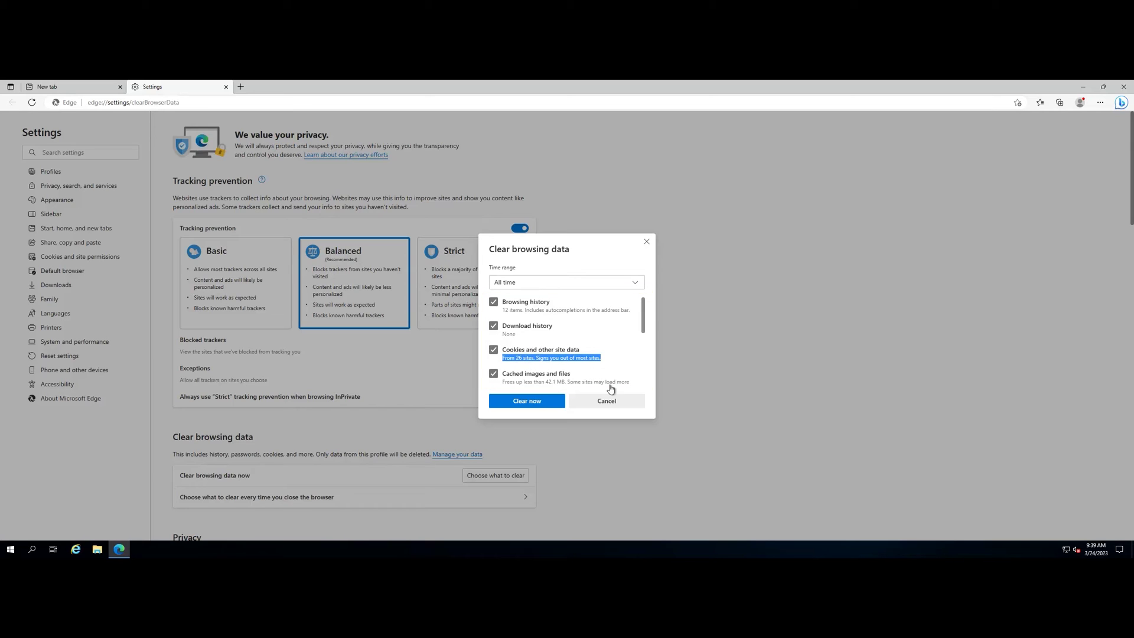
{"action": "left_click", "coordinate": [538, 403]}
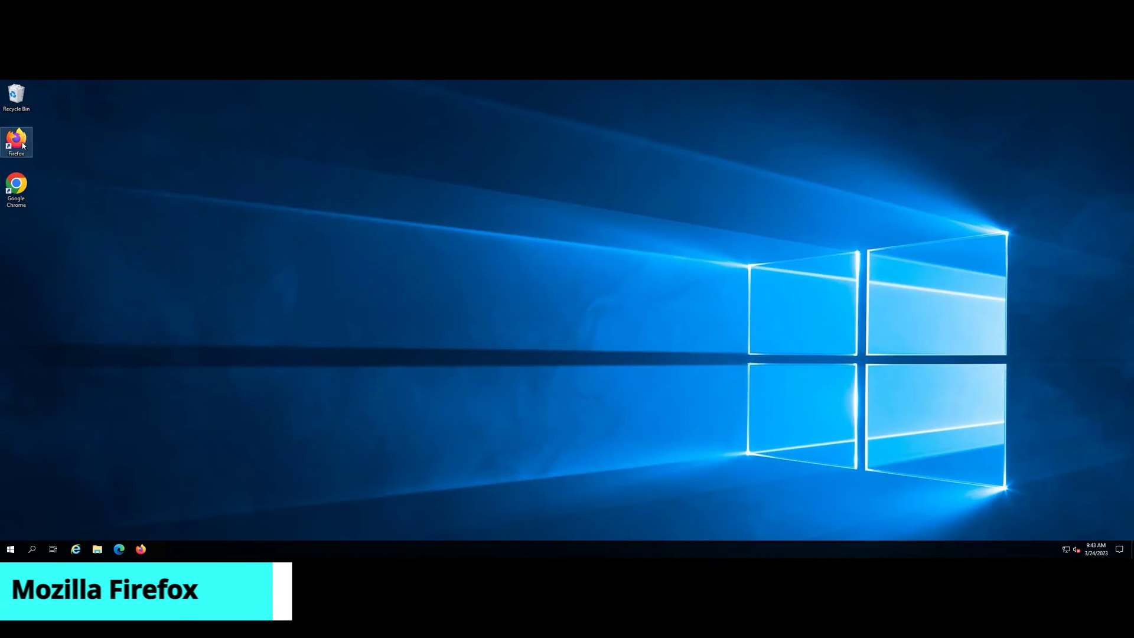
Step: Launch Firefox and show the History panel from its main menu
{"action": "double_click", "coordinate": [23, 145]}
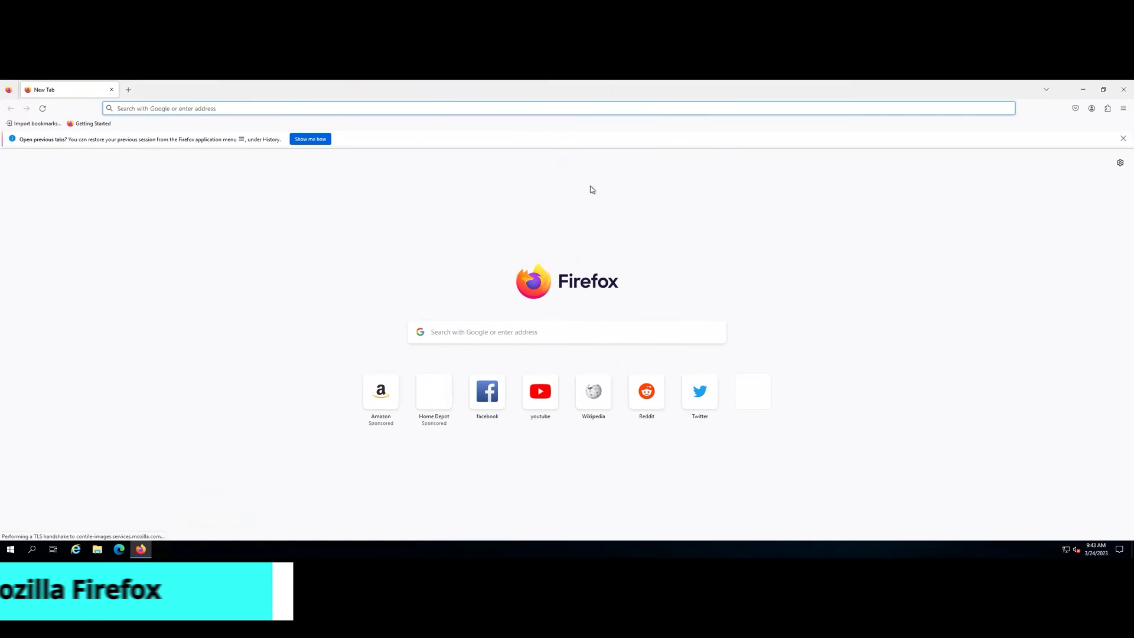
{"action": "left_click", "coordinate": [1123, 108]}
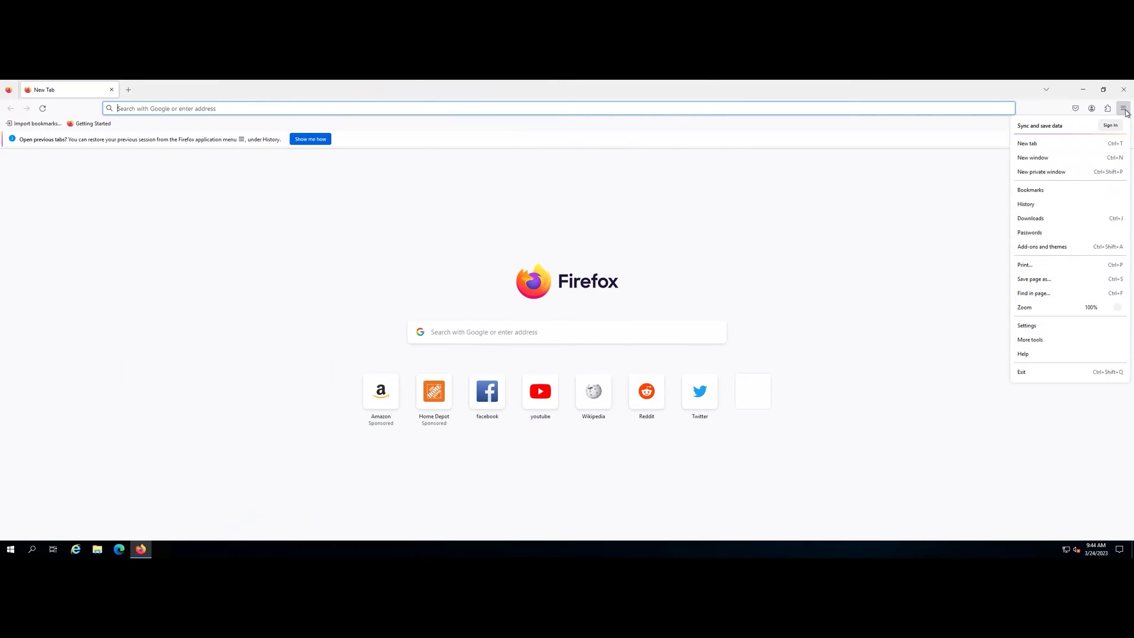
{"action": "left_click", "coordinate": [1037, 203]}
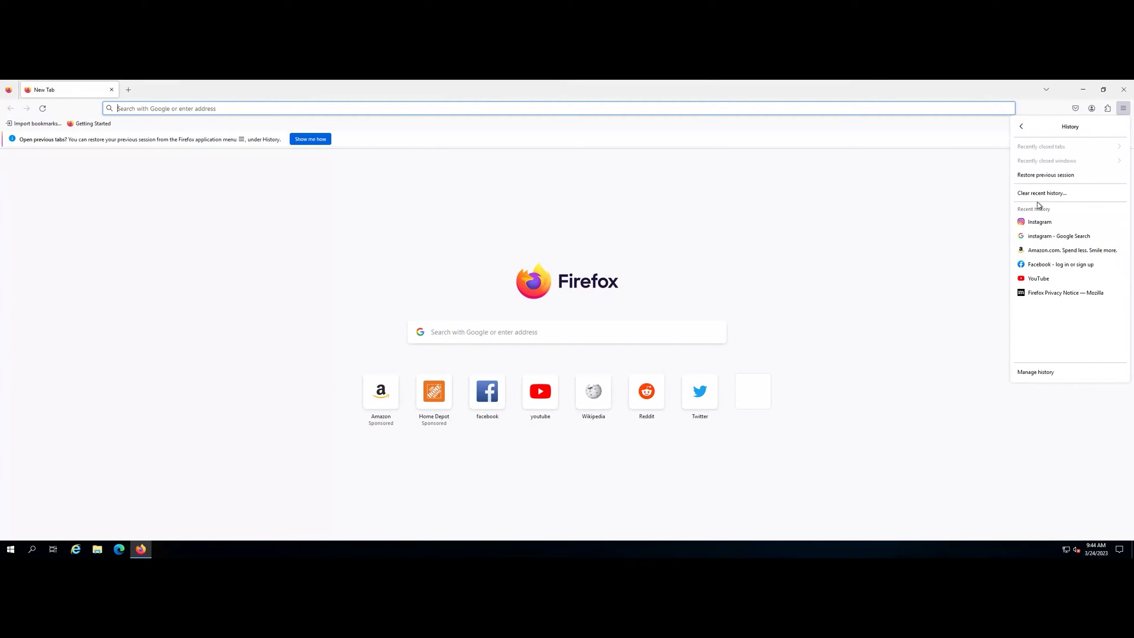
Step: Clear Firefox's recent history with the time range set to Everything
{"action": "left_click", "coordinate": [1047, 193]}
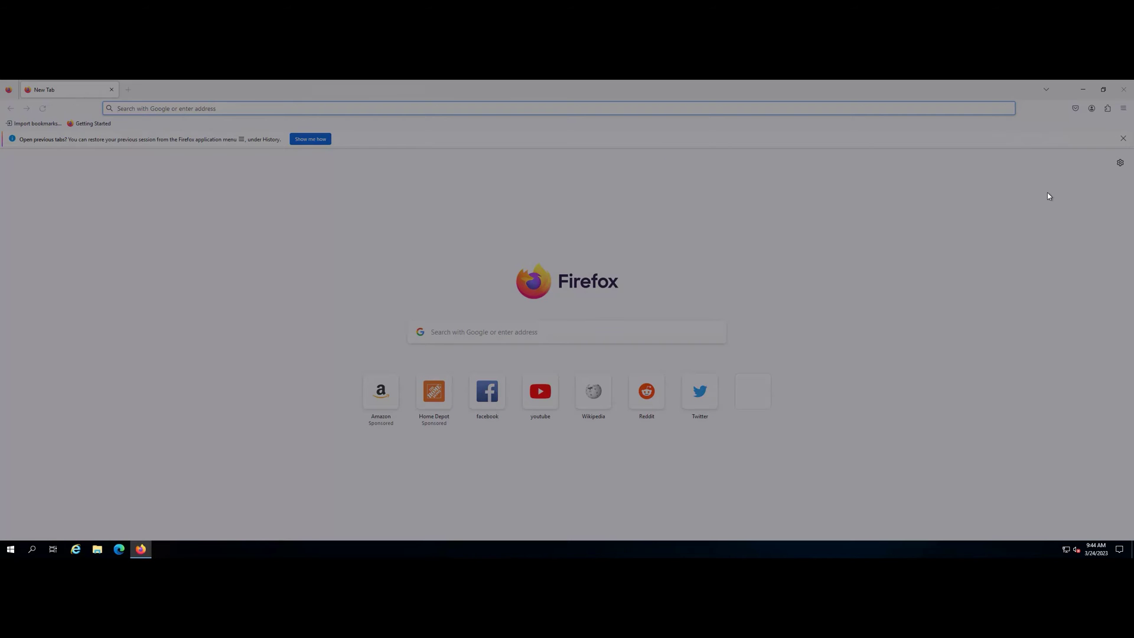
{"action": "left_click", "coordinate": [615, 175]}
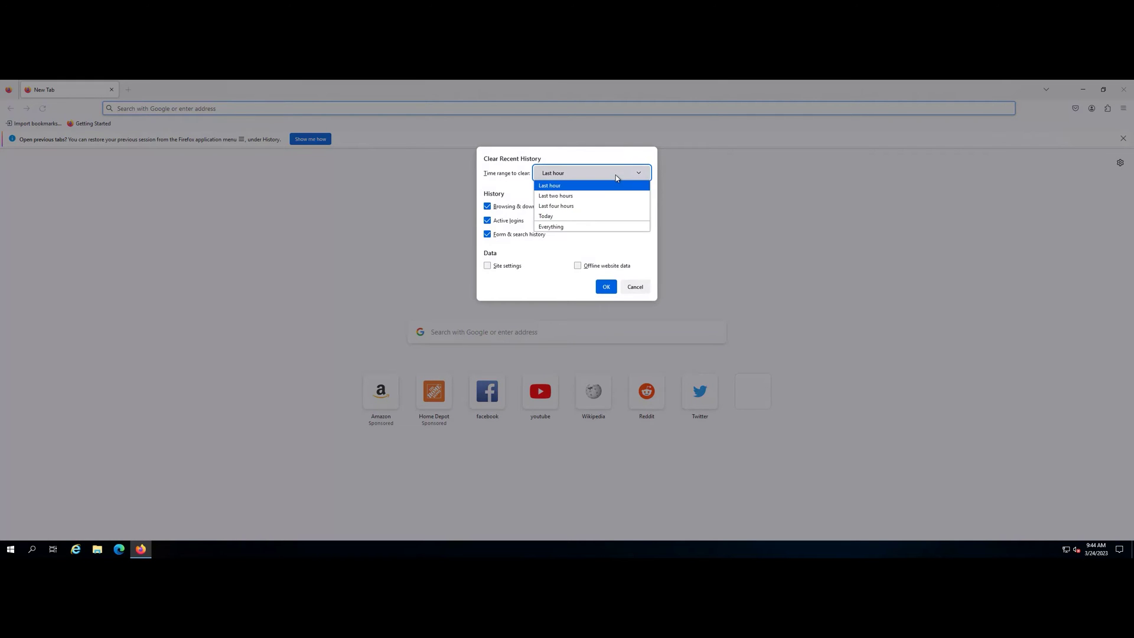
{"action": "left_click", "coordinate": [569, 230]}
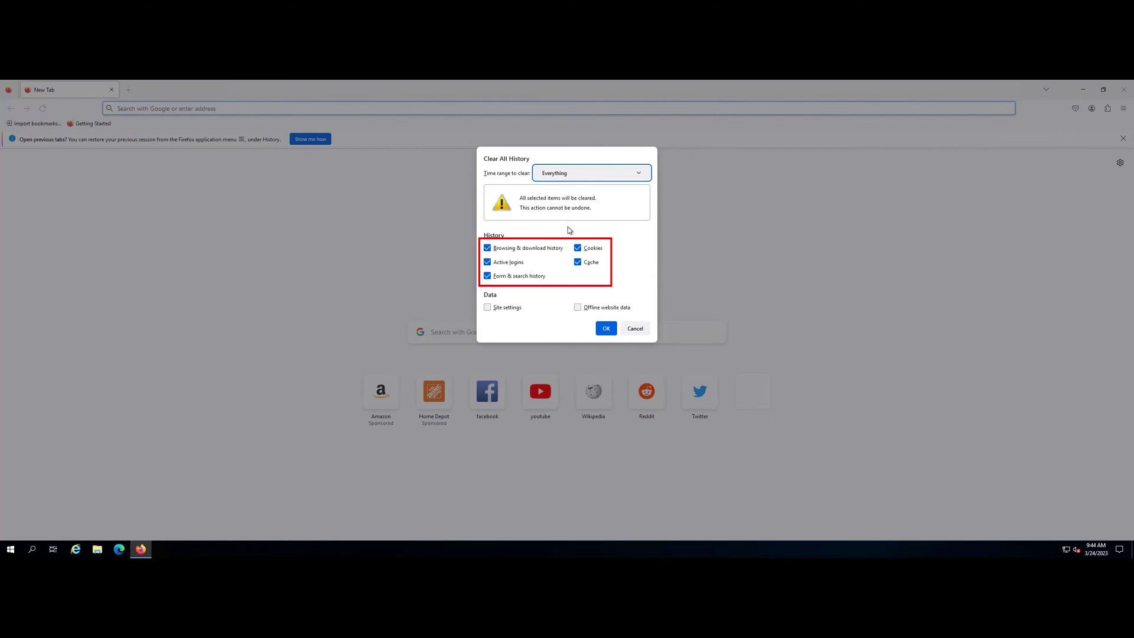
{"action": "left_click", "coordinate": [606, 329]}
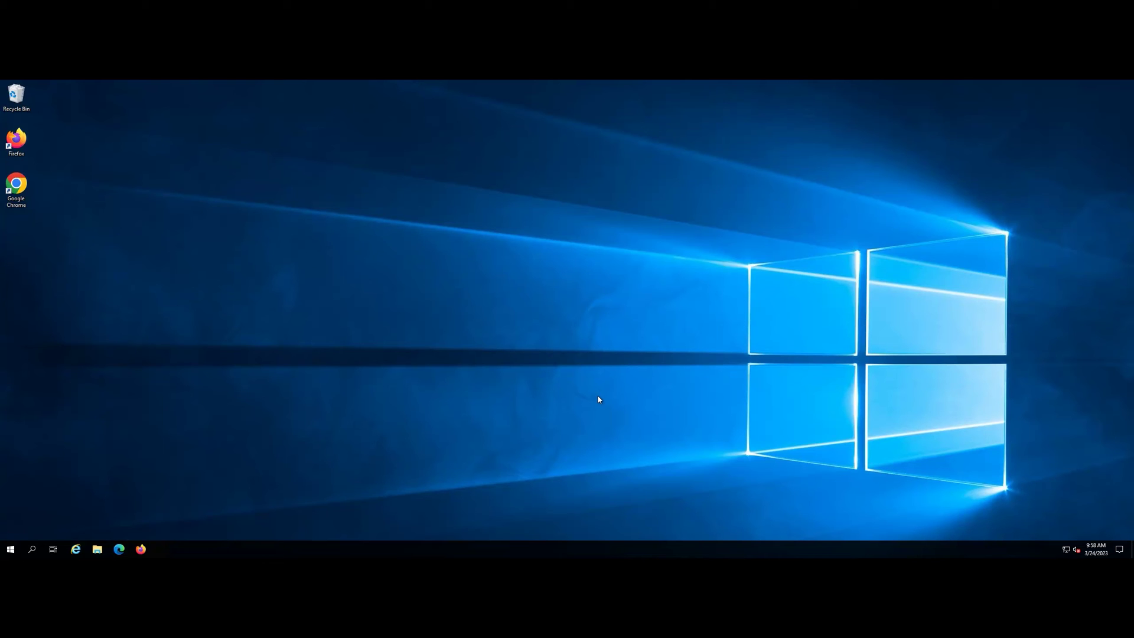
Step: Open Internet Properties via the Run box and select the Trusted sites security zone
{"action": "key", "text": "super+r"}
{"action": "type", "text": "i"}
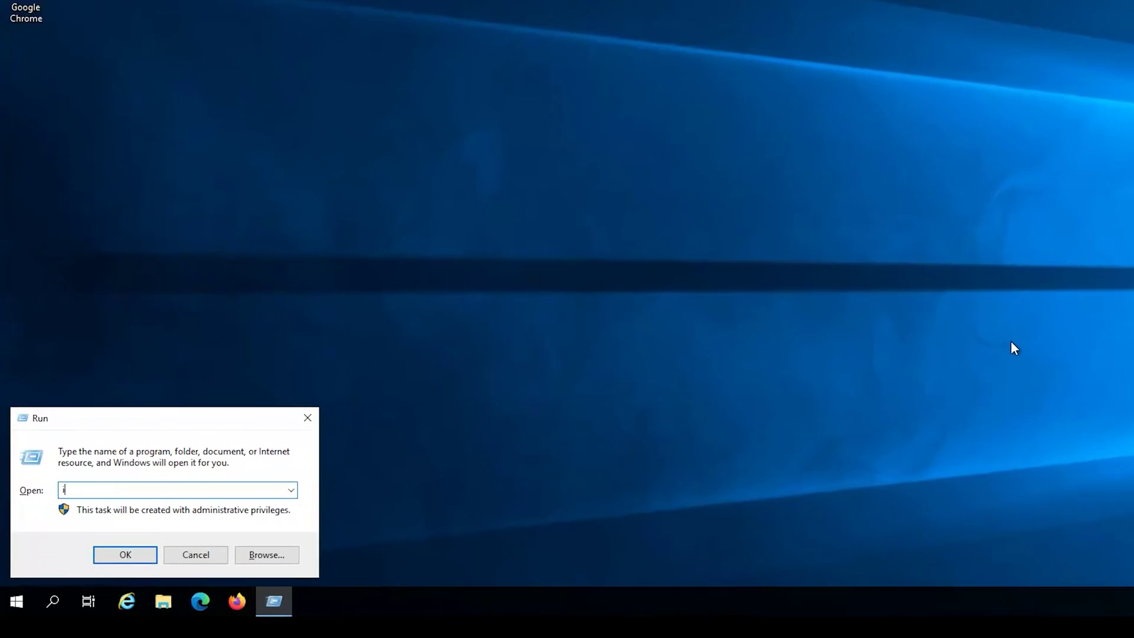
{"action": "type", "text": "n"}
{"action": "type", "text": "cpl.cpl"}
{"action": "key", "text": "Return"}
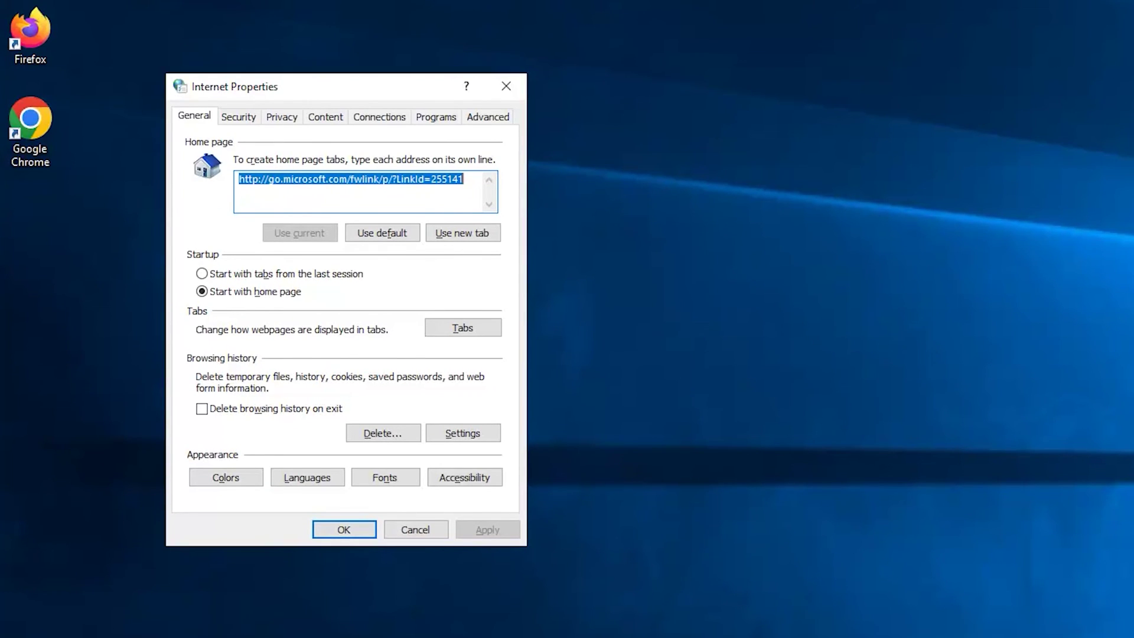
{"action": "left_click", "coordinate": [241, 118]}
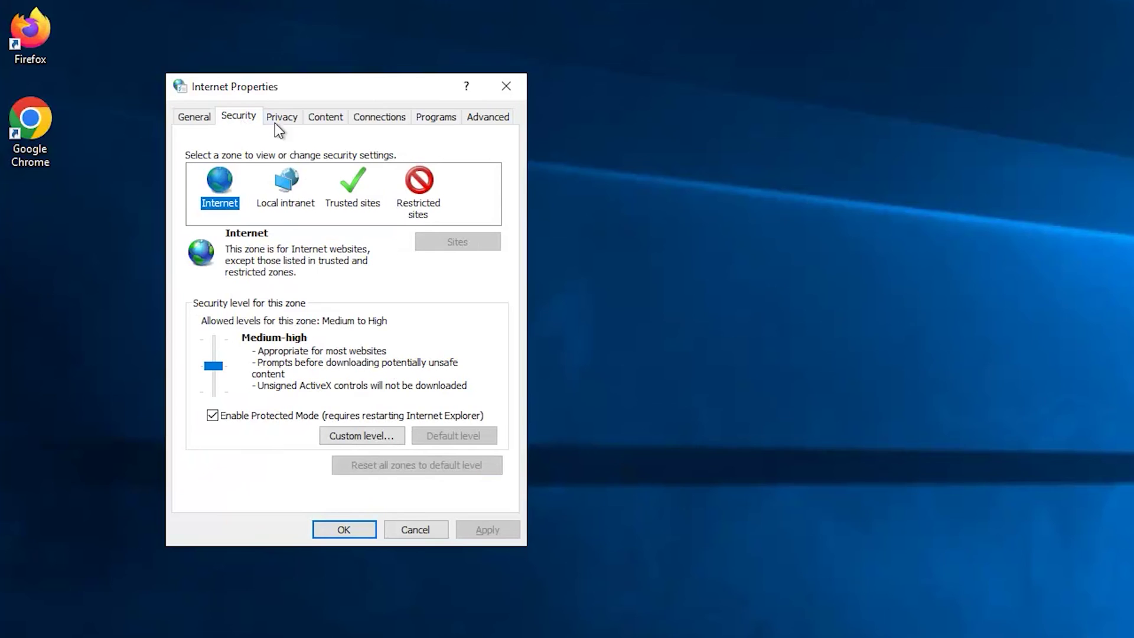
{"action": "left_click", "coordinate": [357, 200]}
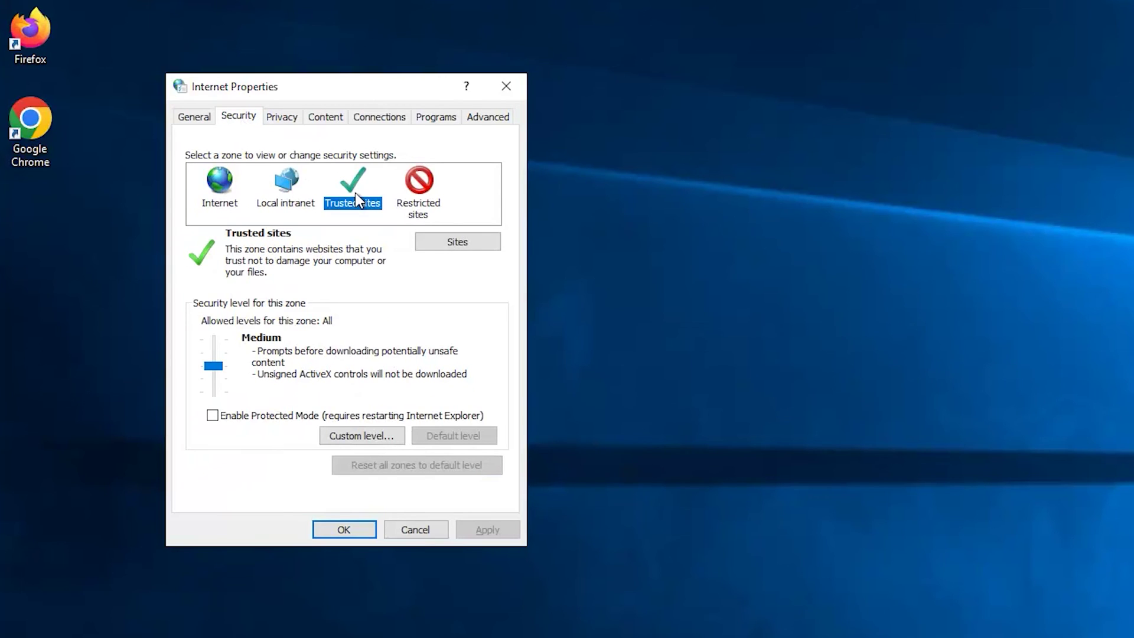
{"action": "left_click", "coordinate": [454, 242]}
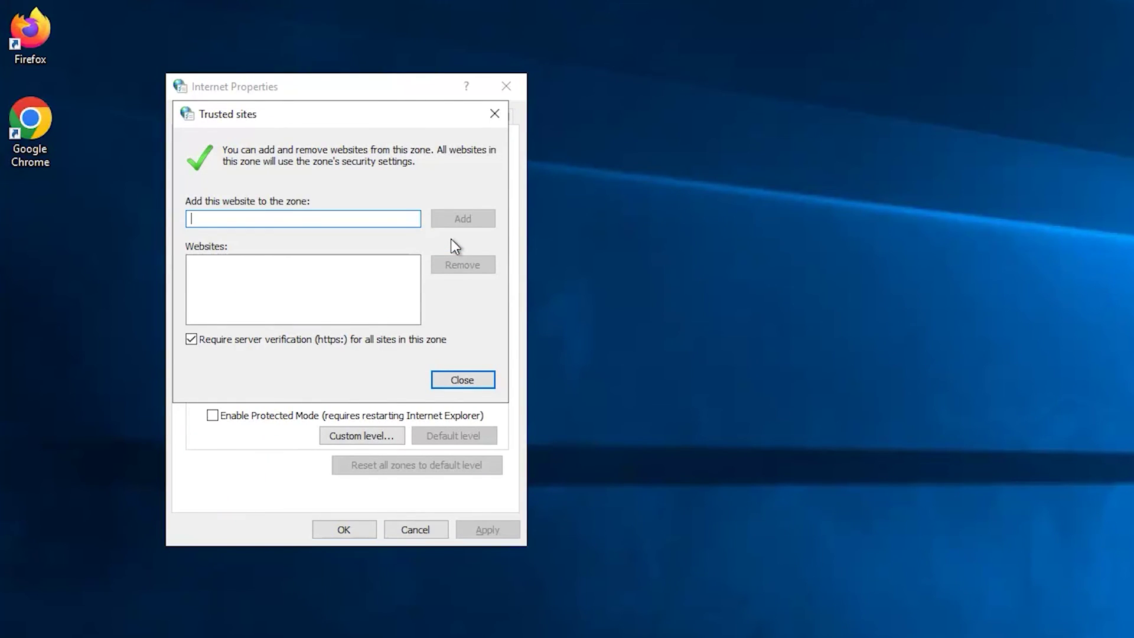
{"action": "type", "text": "https"}
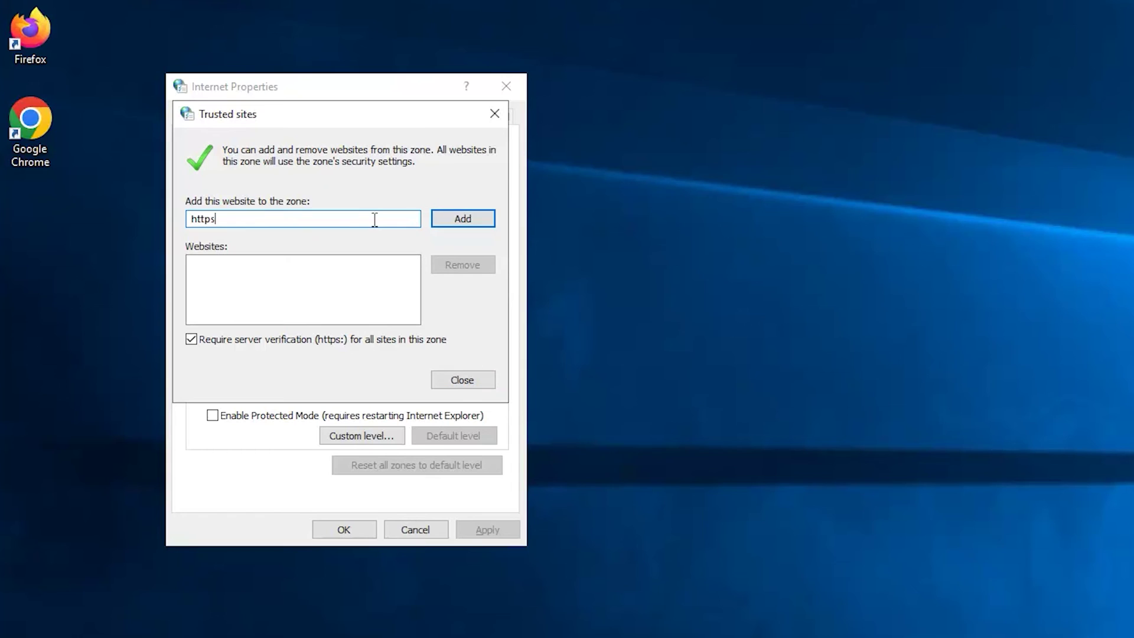
{"action": "type", "text": "://www.youtube"}
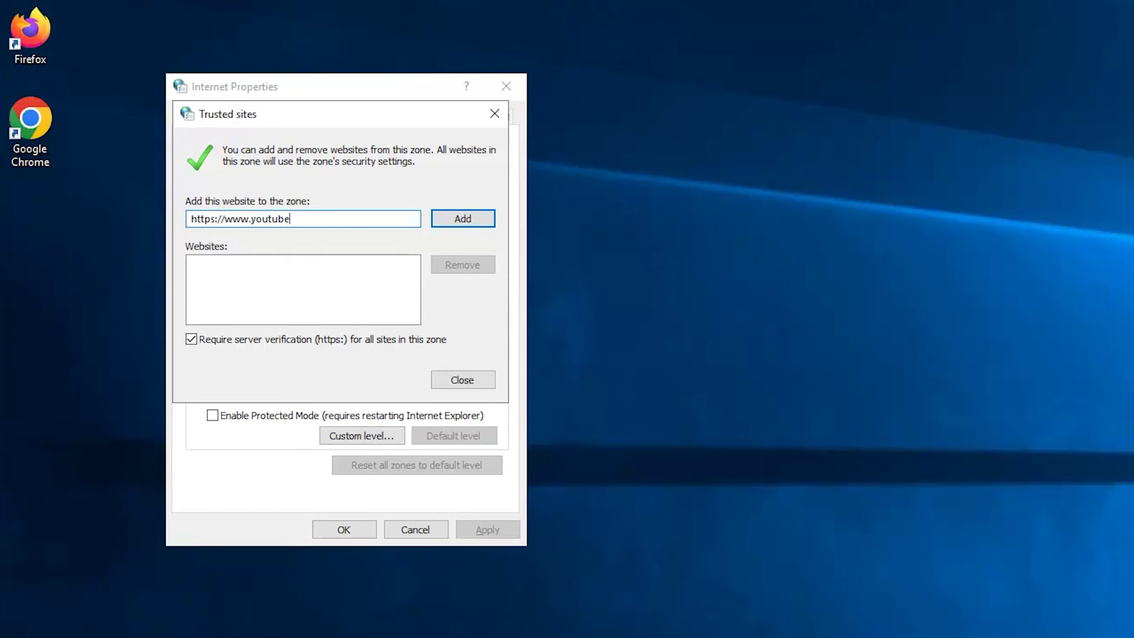
{"action": "type", "text": ".com/"}
{"action": "key", "text": "Return"}
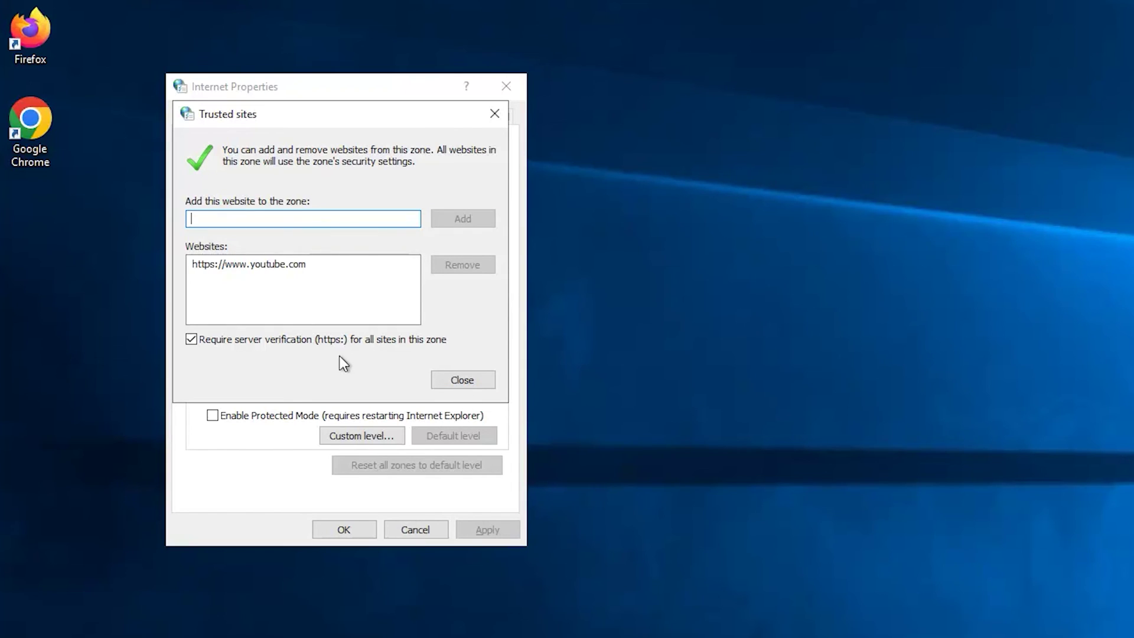
{"action": "left_click", "coordinate": [192, 339]}
{"action": "left_click", "coordinate": [472, 382]}
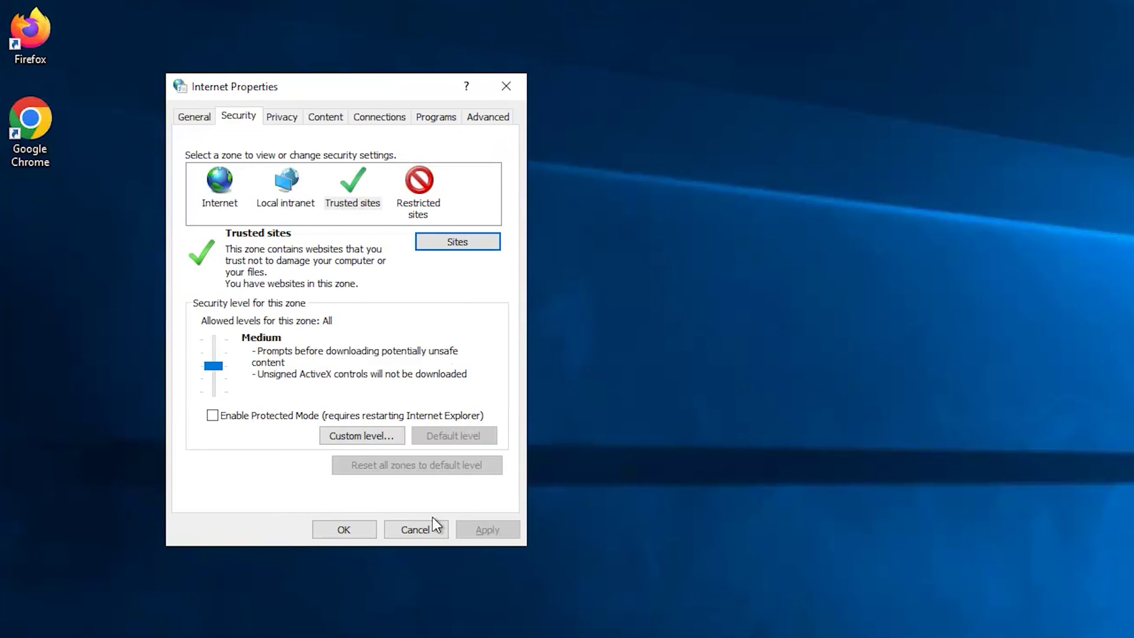
{"action": "left_click", "coordinate": [354, 531]}
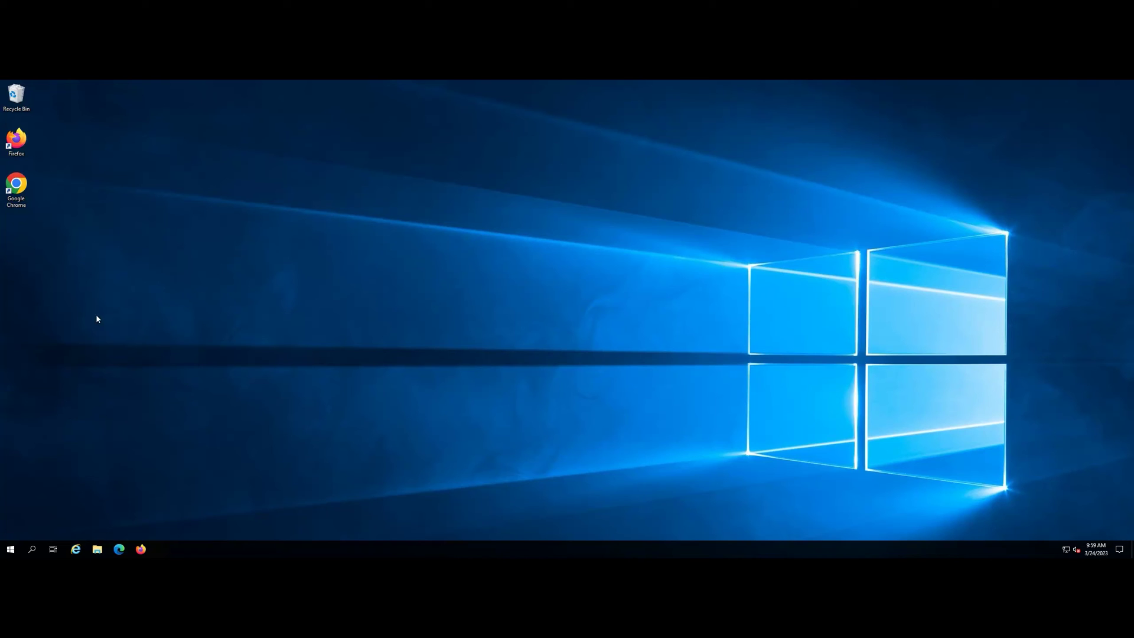
Step: Start Google Chrome and load YouTube
{"action": "left_click", "coordinate": [17, 186]}
{"action": "key", "text": "Return"}
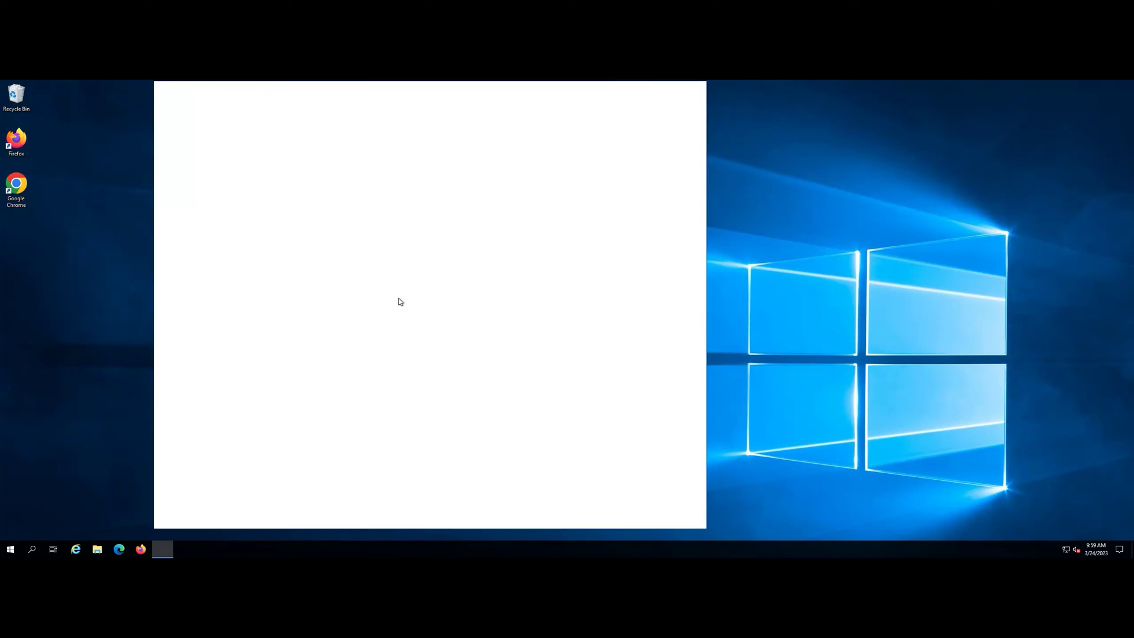
{"action": "type", "text": "youtube"}
{"action": "key", "text": "Return"}
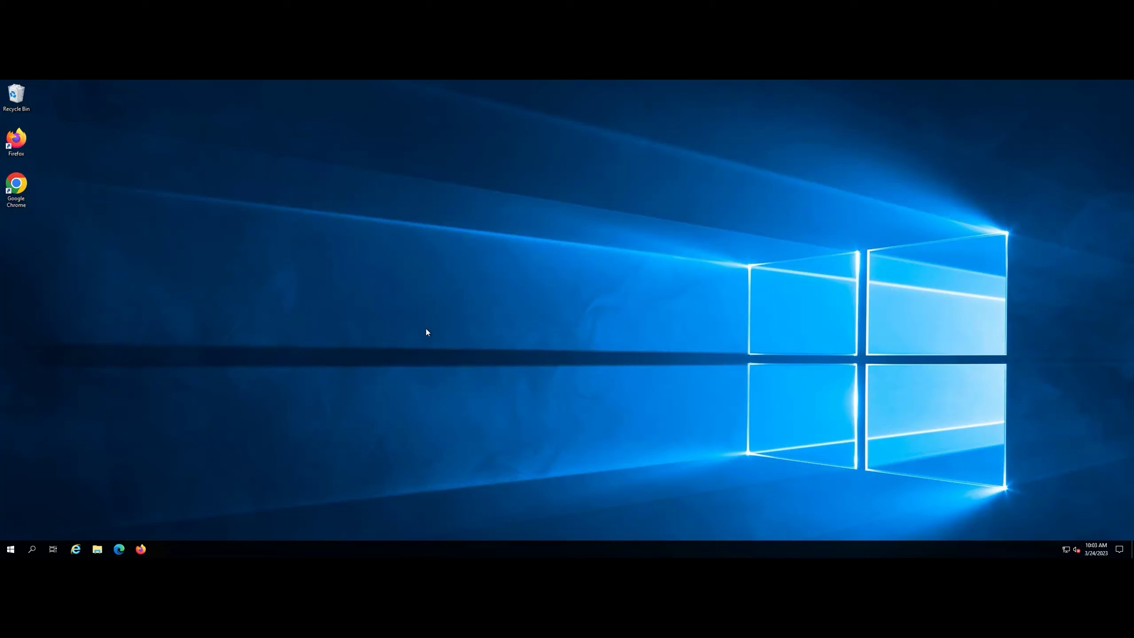
Step: Reopen Internet Properties with inetcpl.cpl and show the Privacy tab's per-site list
{"action": "key", "text": "super+r"}
{"action": "type", "text": "inetpl"}
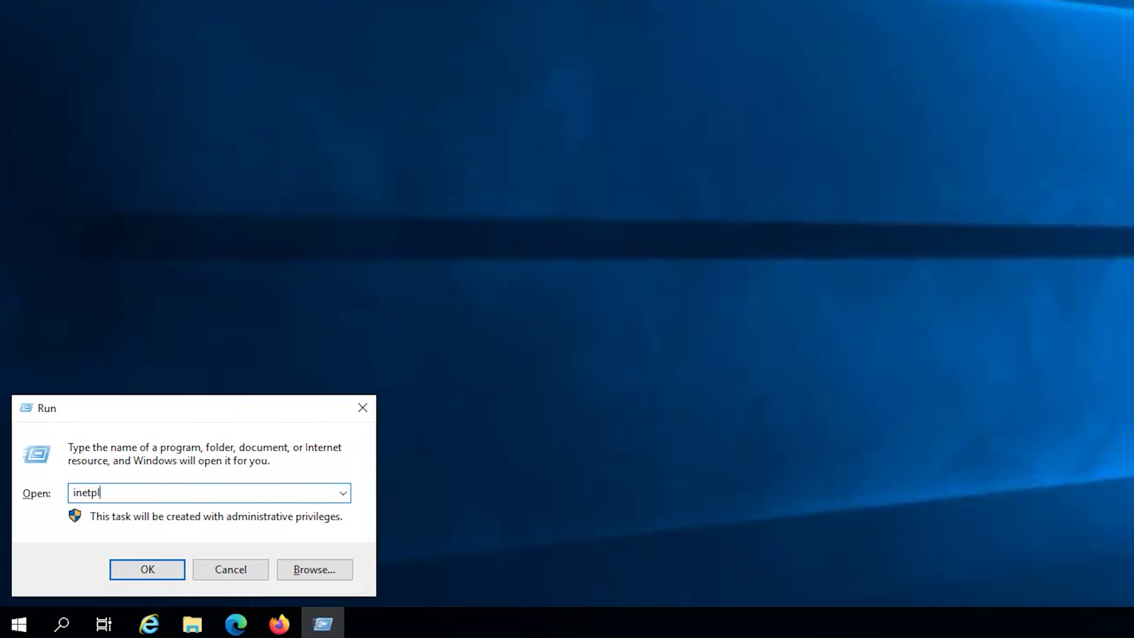
{"action": "key", "text": "BackSpace"}
{"action": "key", "text": "BackSpace"}
{"action": "type", "text": "cpl.cpl"}
{"action": "key", "text": "Return"}
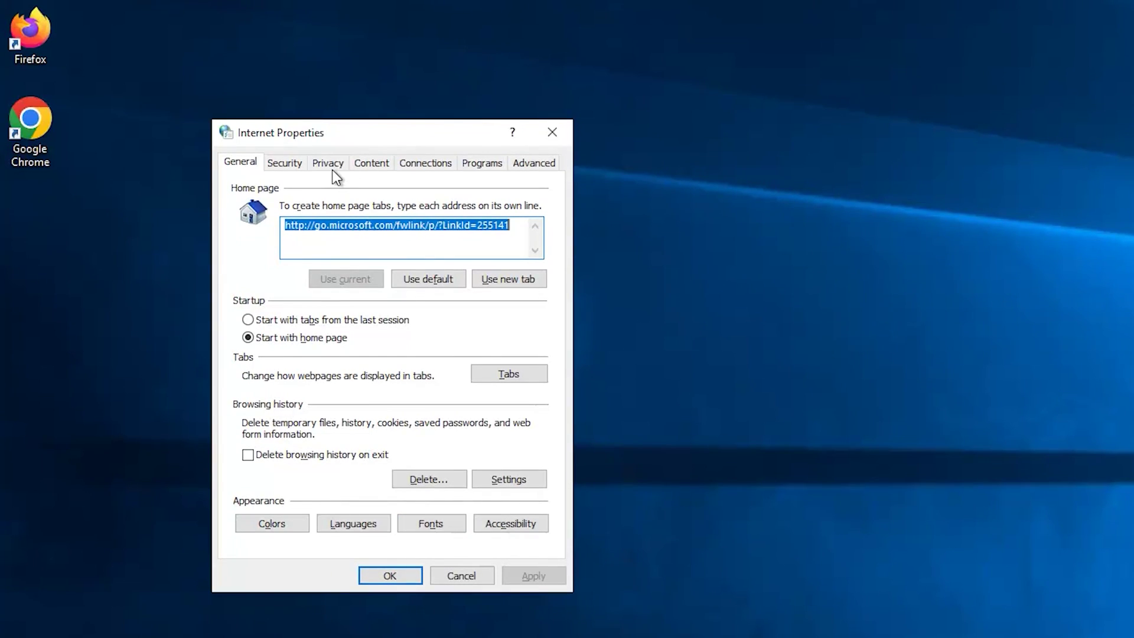
{"action": "left_click", "coordinate": [330, 165]}
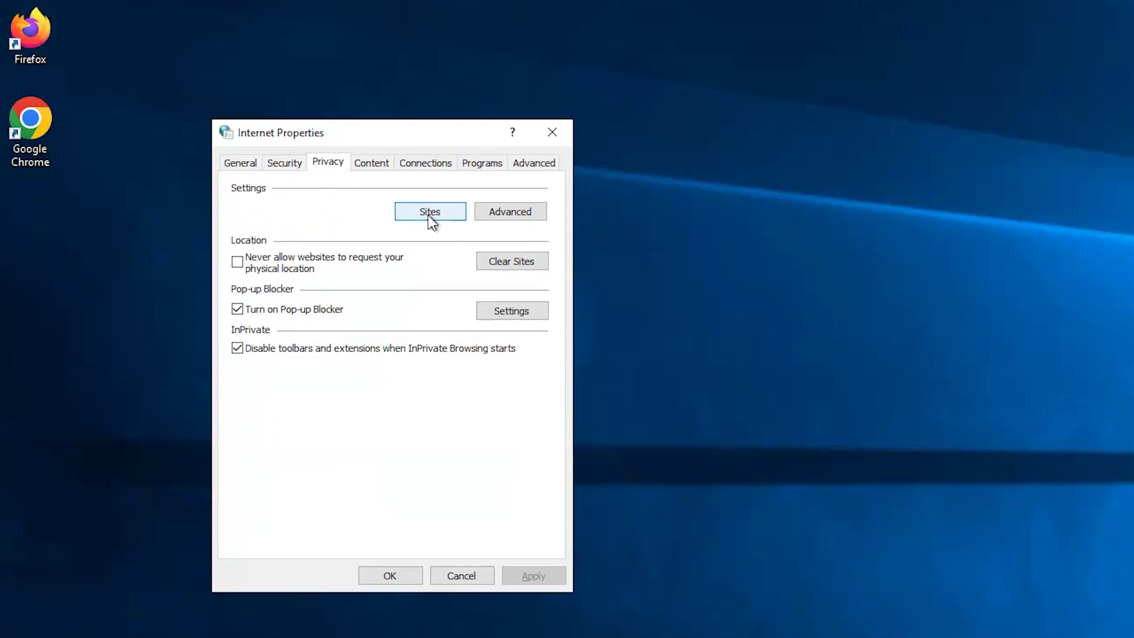
{"action": "left_click", "coordinate": [428, 214]}
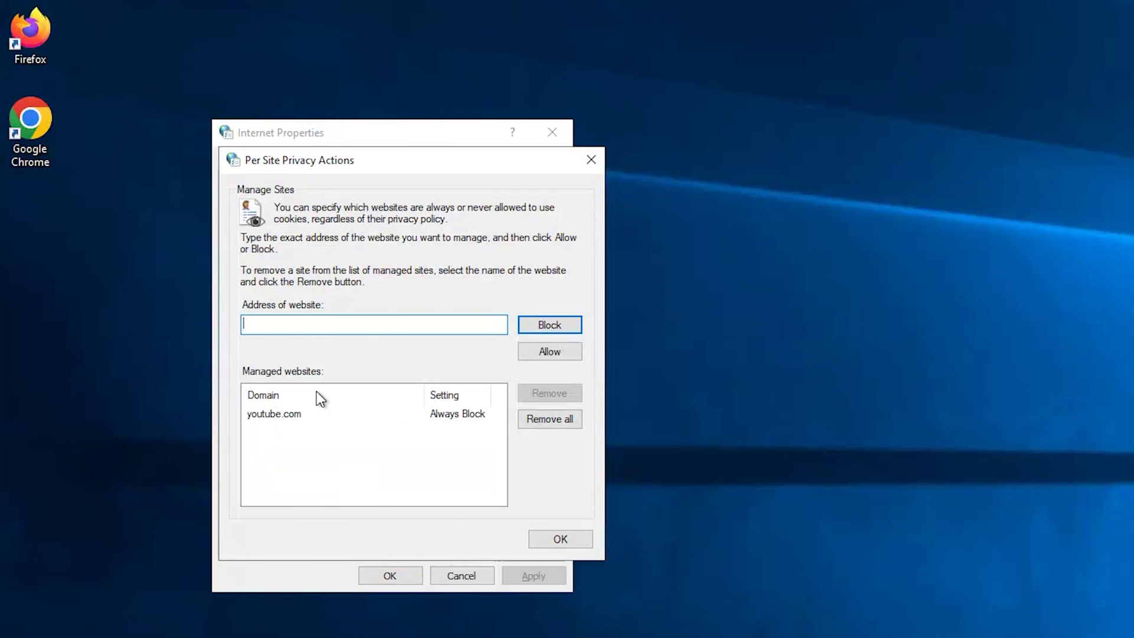
Step: Remove youtube.com's Always Block entry from Managed websites and confirm both dialogs with OK
{"action": "left_click", "coordinate": [286, 415]}
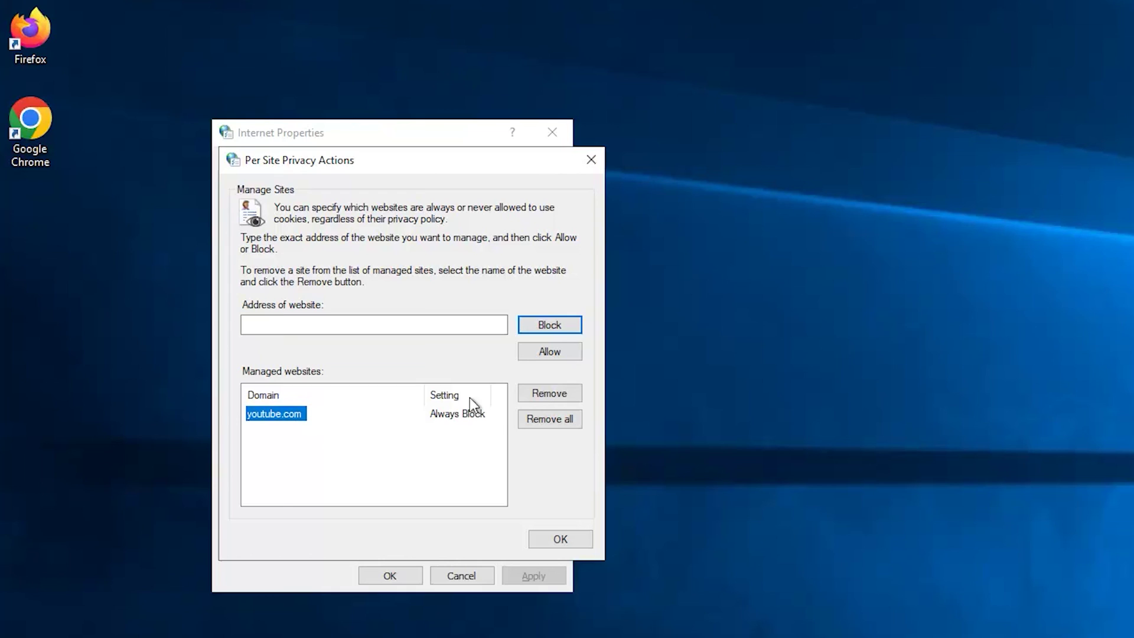
{"action": "left_click", "coordinate": [544, 397]}
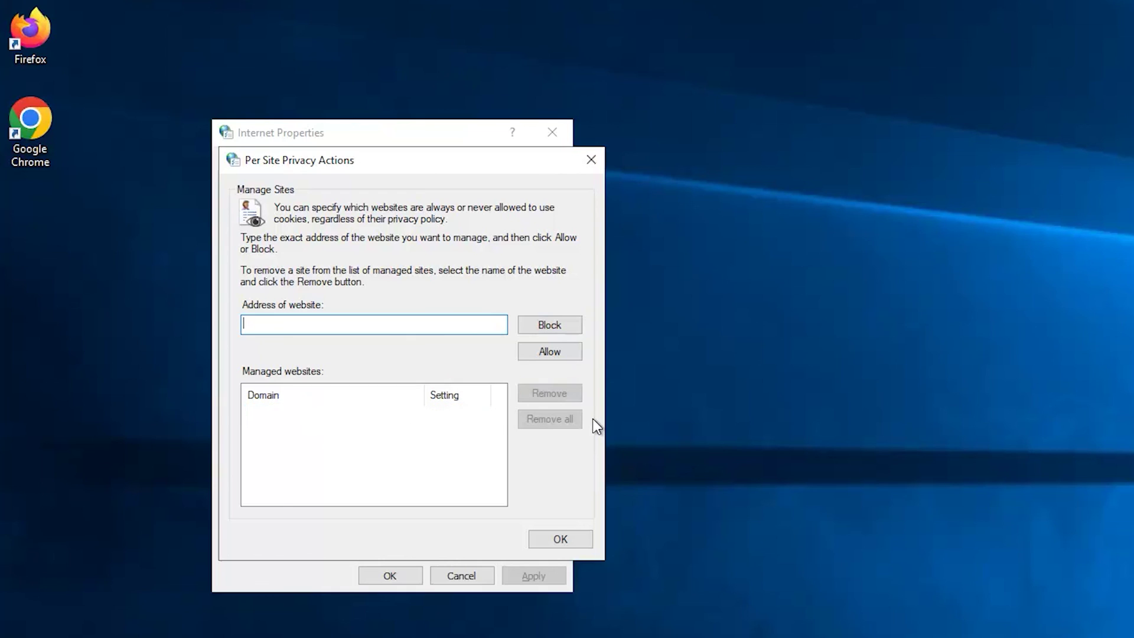
{"action": "left_click", "coordinate": [560, 539]}
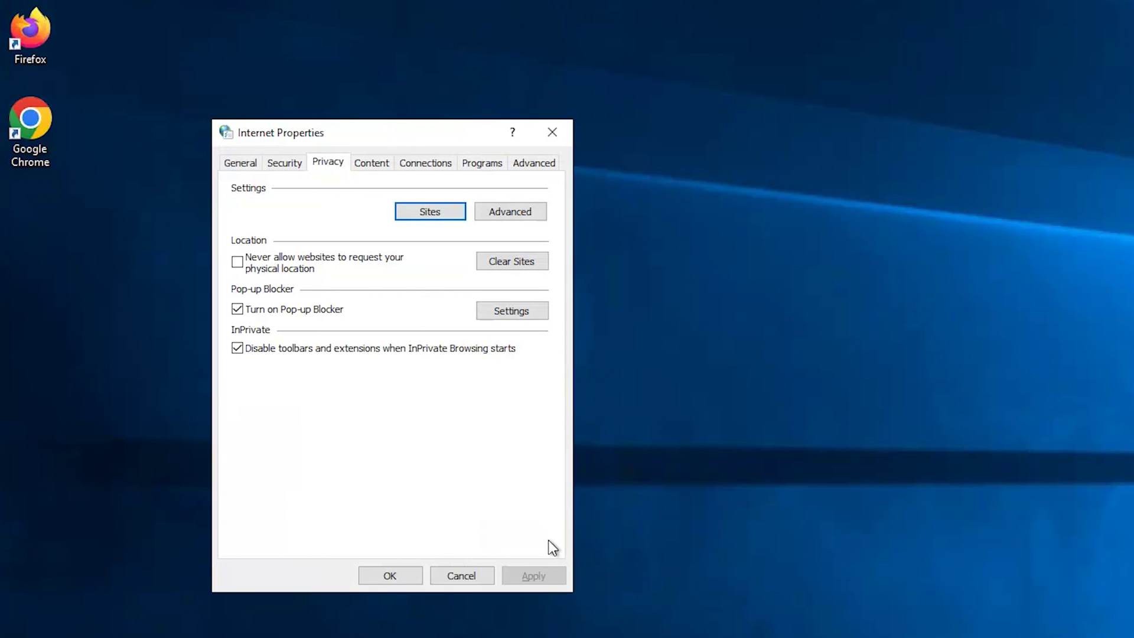
{"action": "left_click", "coordinate": [395, 578]}
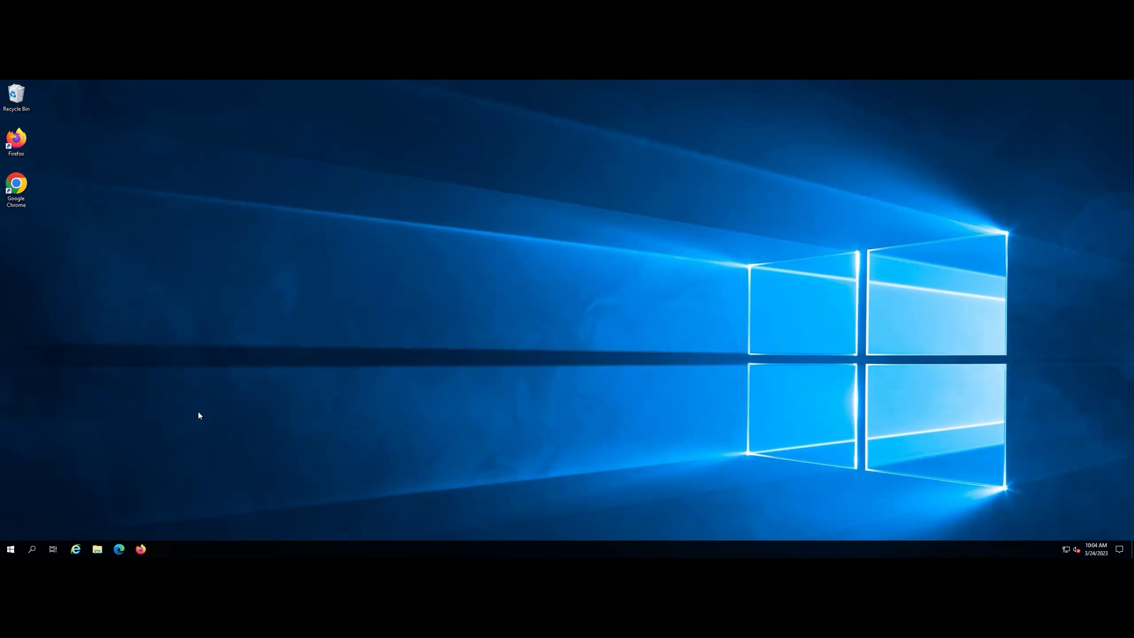